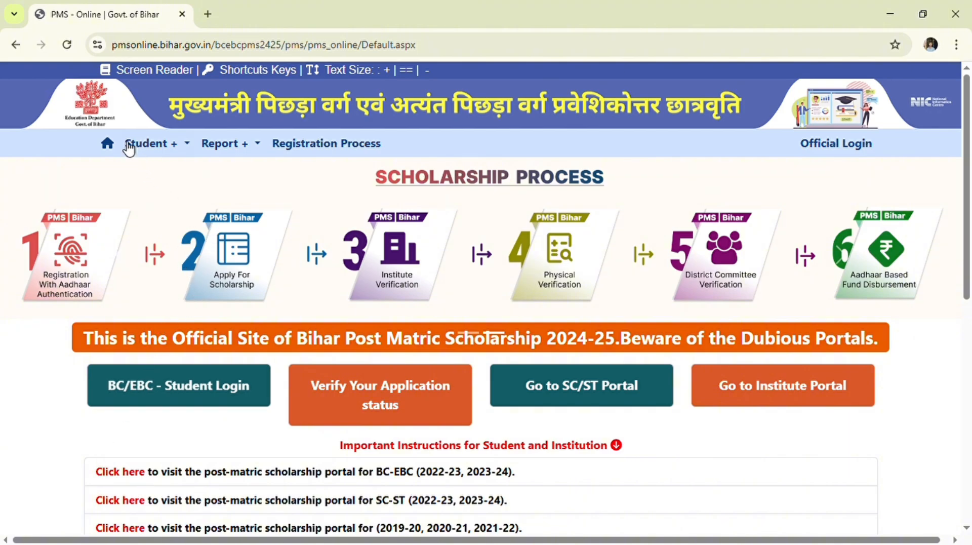
# - Return to the post matric scholarship 2024-25 results and open 'PMS - Online | Govt. of Bihar'
pyautogui.click(16, 45)
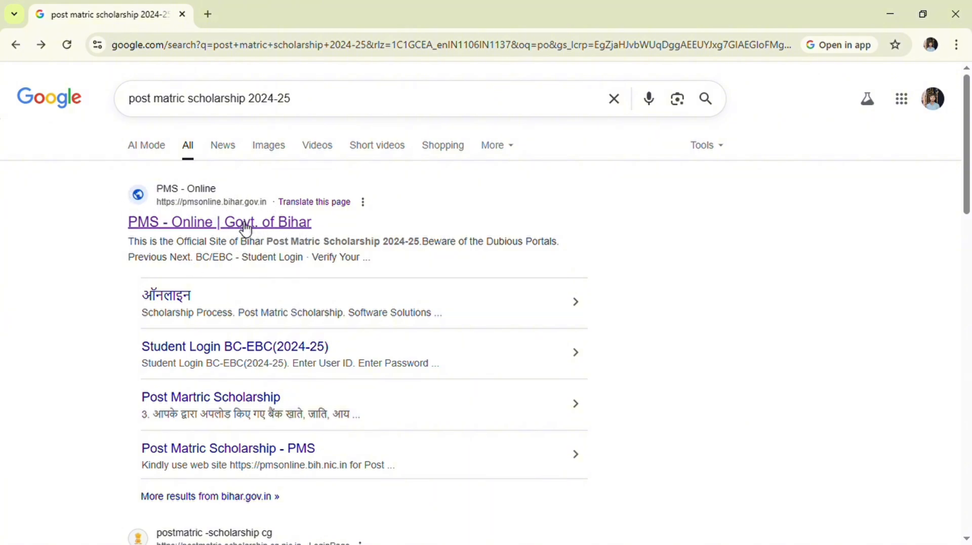
pyautogui.click(223, 222)
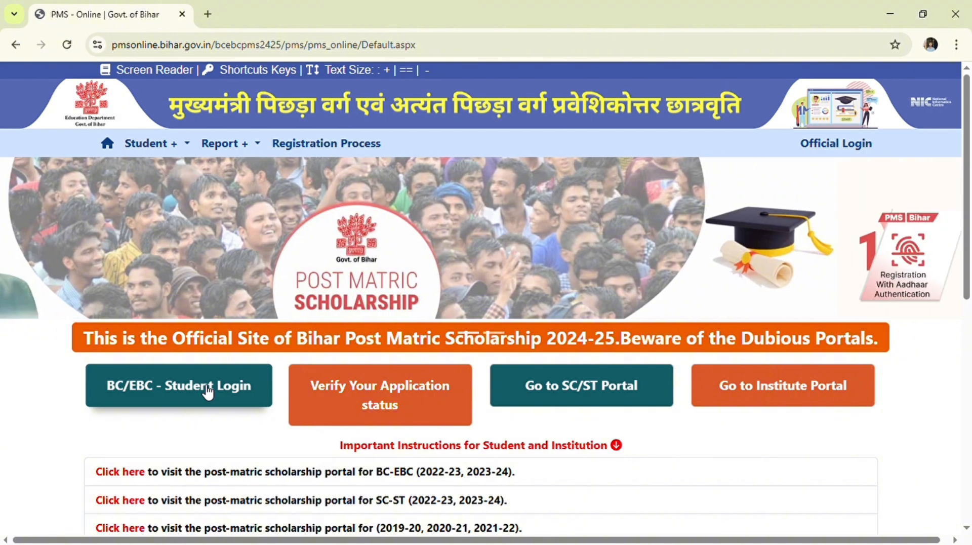
# - Open the BC/EBC - Student Login section from the PMS Online home page
pyautogui.click(208, 392)
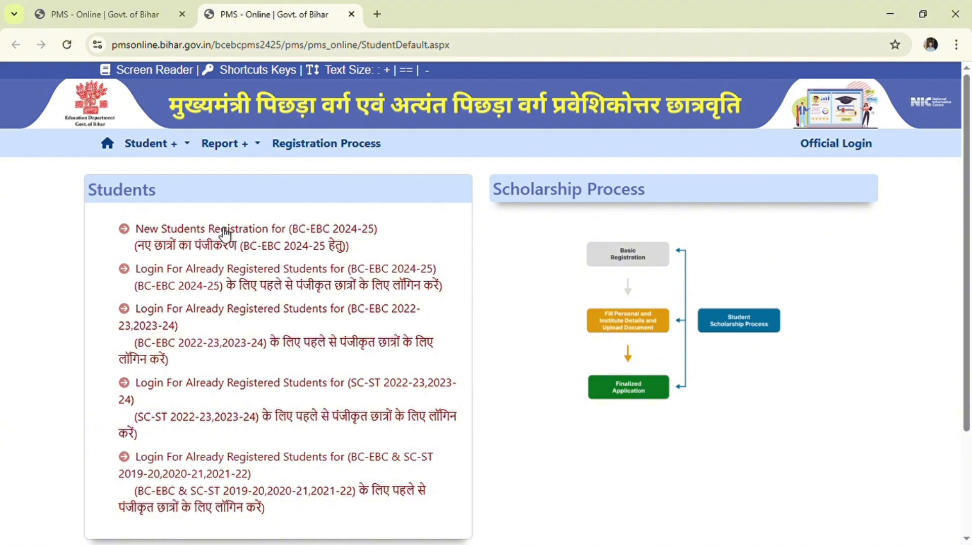
# - Start a new BC-EBC 2024-25 student registration and scroll down to the declarations
pyautogui.click(270, 233)
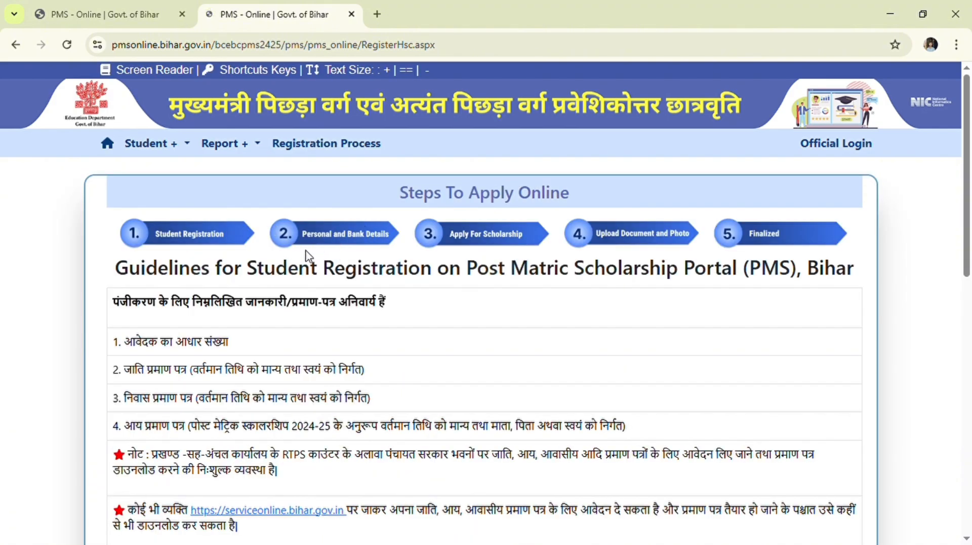
pyautogui.scroll(-1, 296, 278)
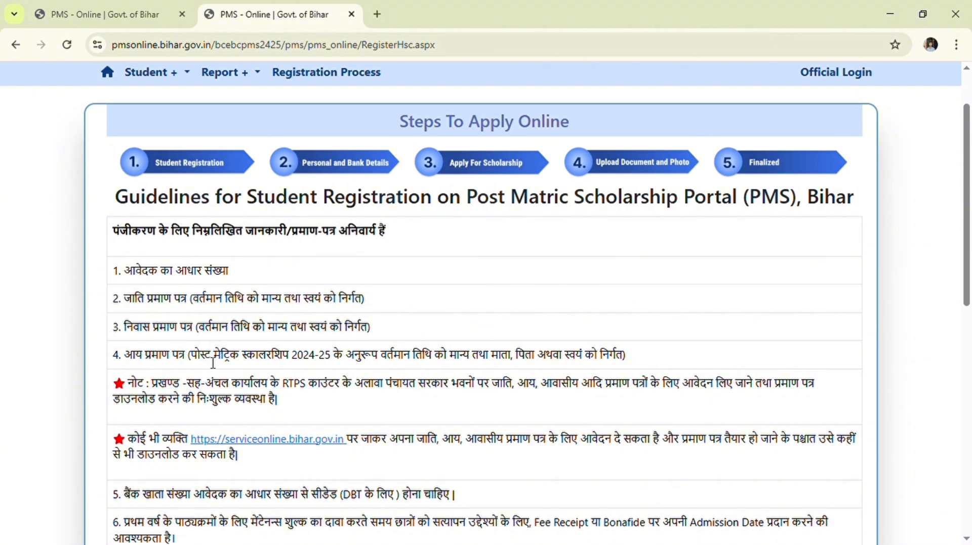
pyautogui.scroll(-3, 349, 367)
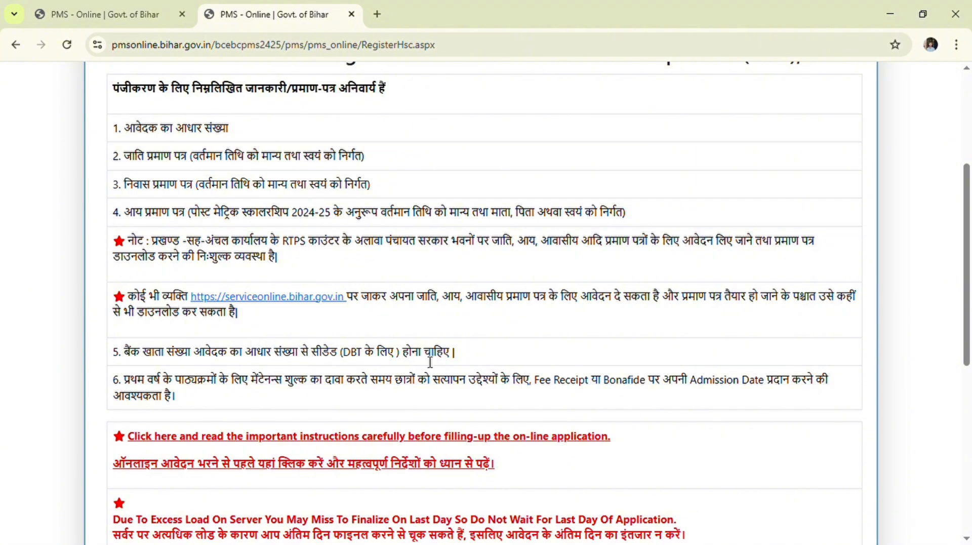
pyautogui.scroll(-3, 431, 362)
pyautogui.scroll(-4, 427, 361)
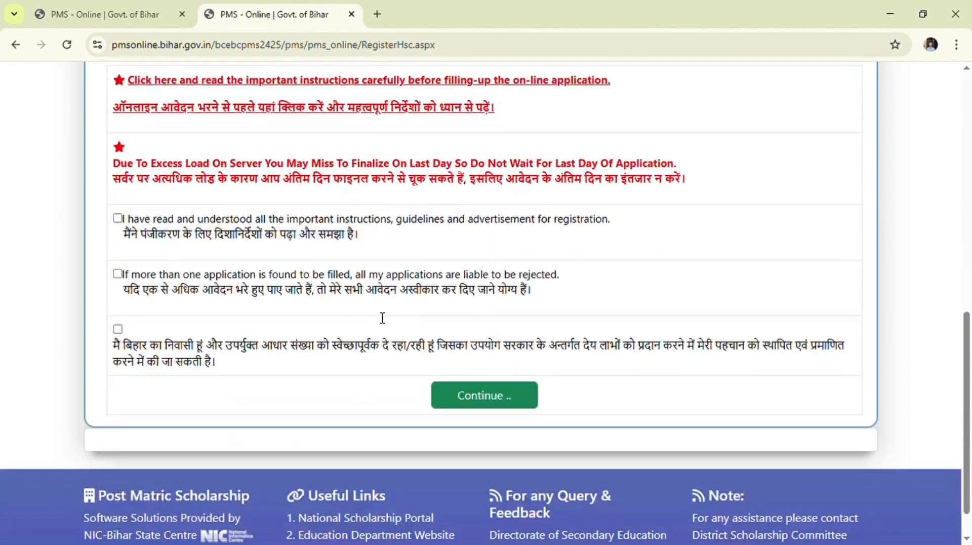
# - Accept all three declarations, continue, and acknowledge the required documents notice
pyautogui.click(117, 218)
pyautogui.click(117, 274)
pyautogui.click(117, 328)
pyautogui.click(489, 403)
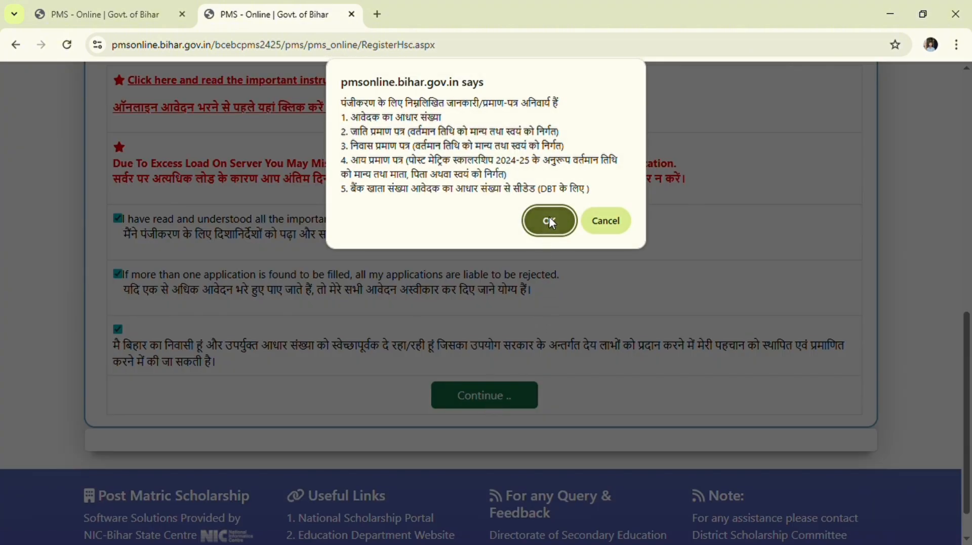
pyautogui.click(549, 218)
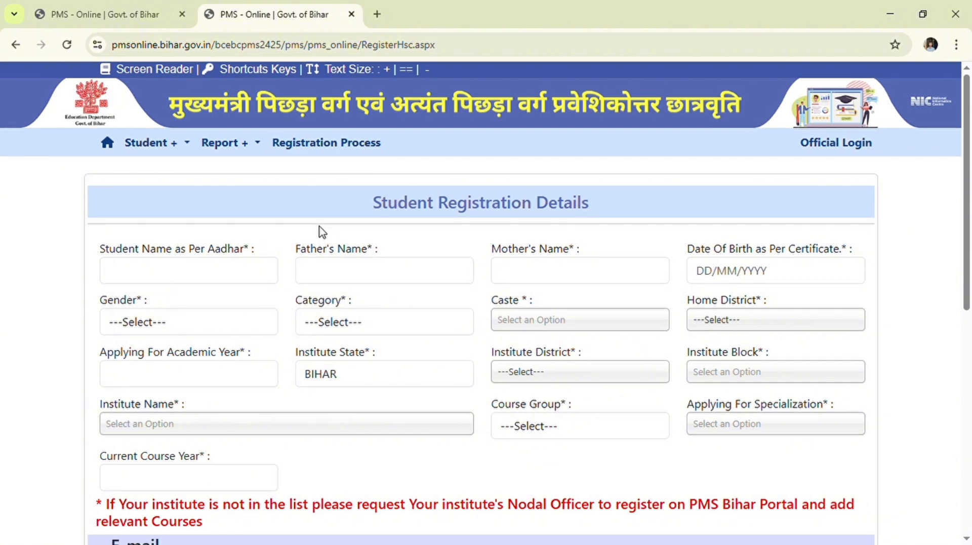
# - Enter the student's name, father's name and mother's name
pyautogui.scroll(-1, 317, 223)
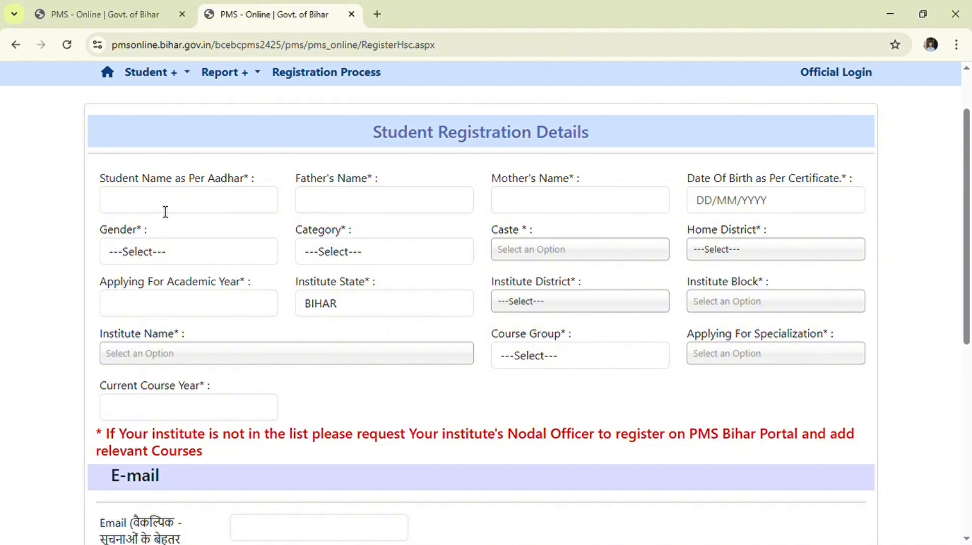
pyautogui.click(150, 280)
pyautogui.write('AS')
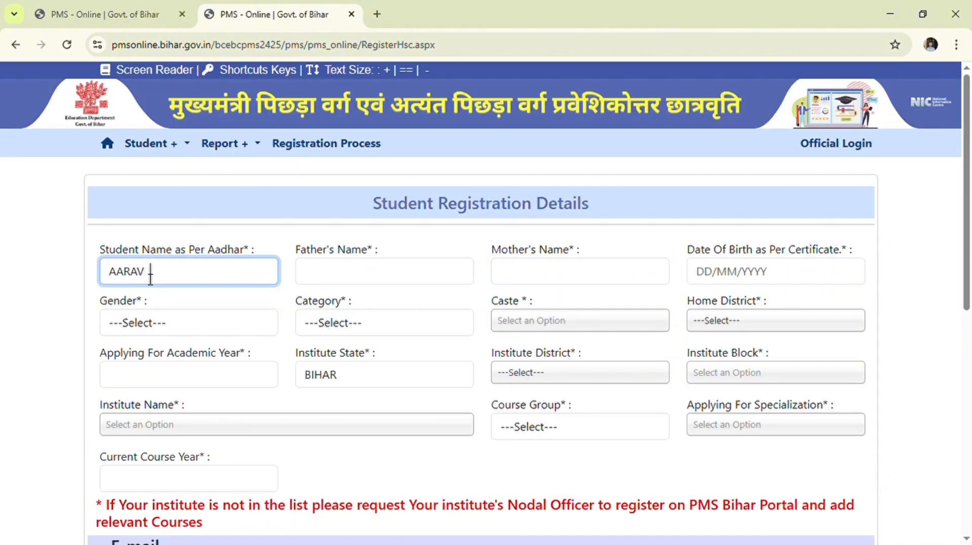
pyautogui.click(343, 270)
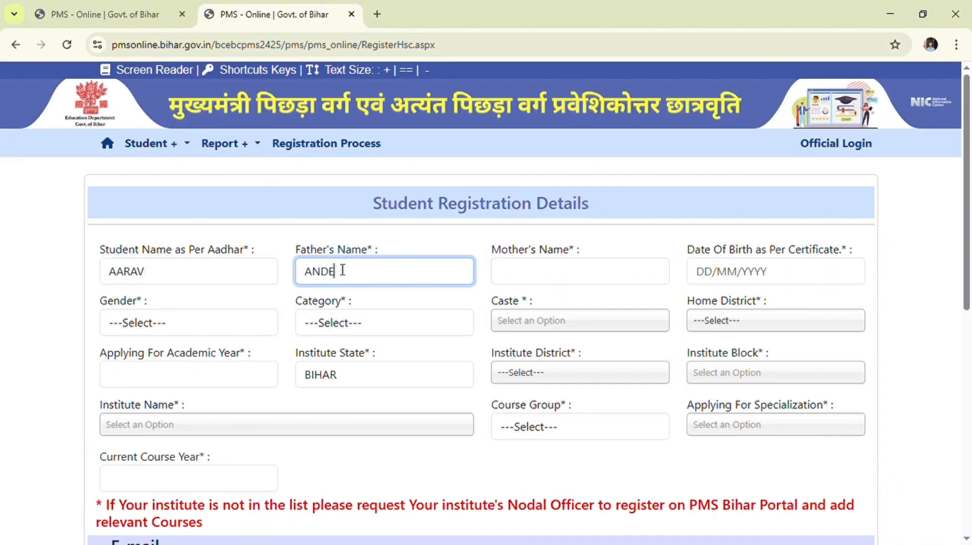
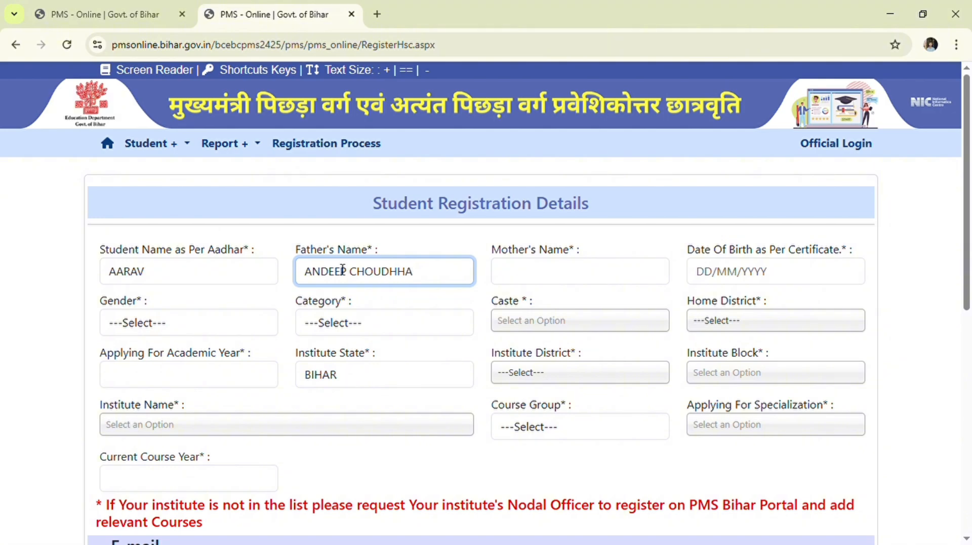
pyautogui.click(518, 278)
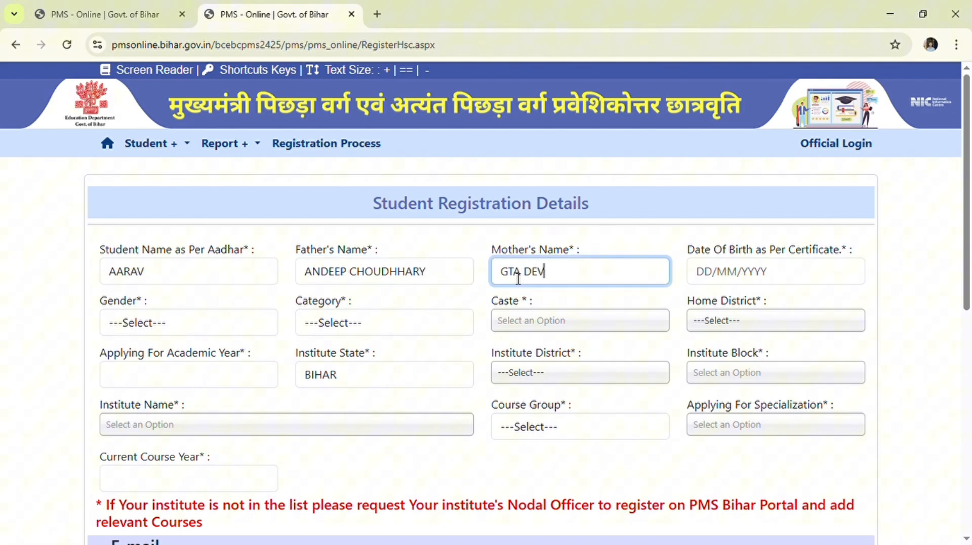
pyautogui.click(755, 278)
pyautogui.click(752, 296)
pyautogui.click(697, 295)
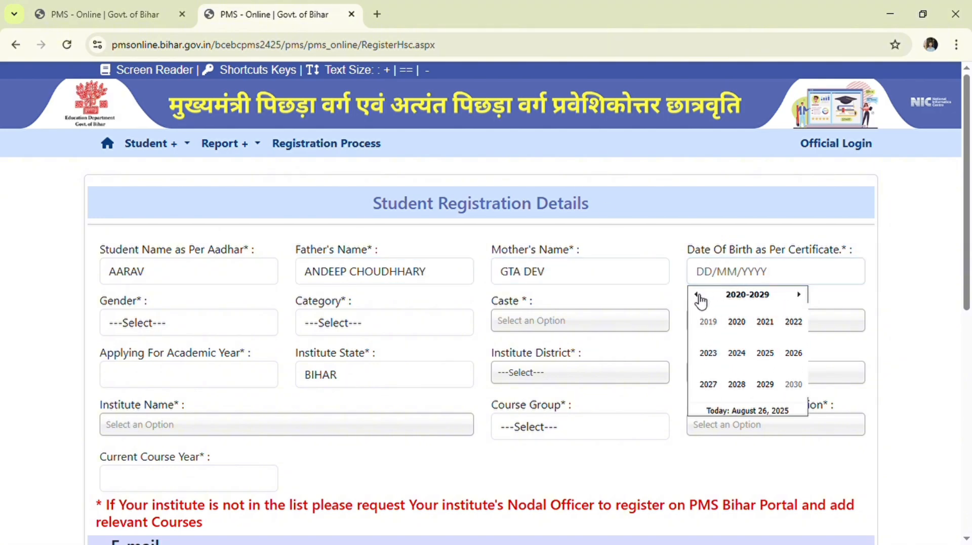
pyautogui.click(697, 295)
pyautogui.click(737, 322)
pyautogui.click(764, 352)
pyautogui.click(750, 295)
pyautogui.click(763, 325)
pyautogui.click(790, 346)
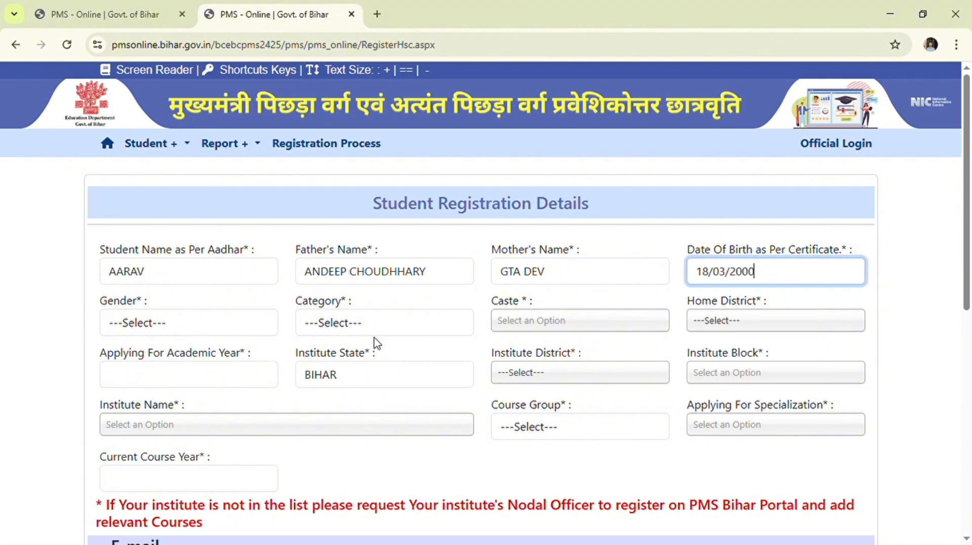
# - Choose gender Male, category EBC and caste Patwa
pyautogui.click(243, 328)
pyautogui.click(216, 391)
pyautogui.click(415, 328)
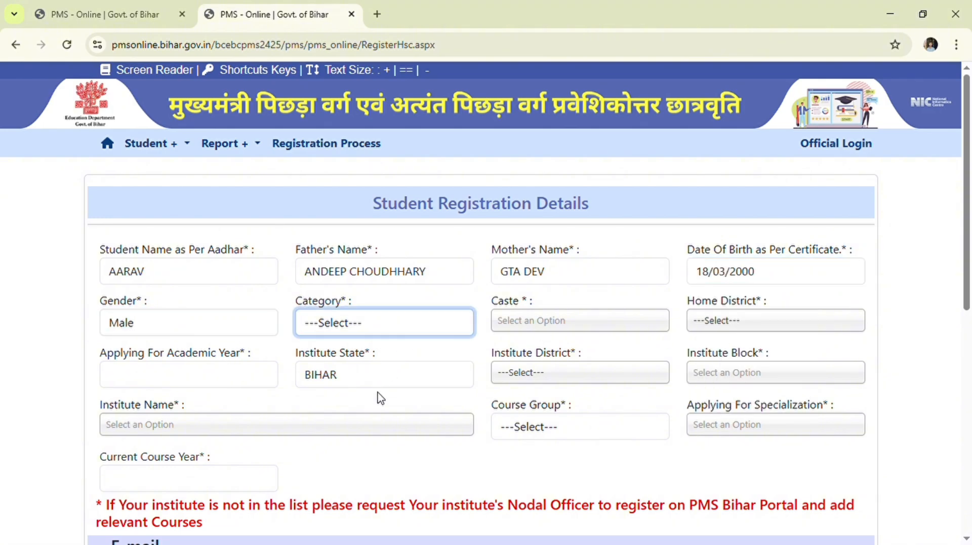
pyautogui.click(377, 396)
pyautogui.click(537, 327)
pyautogui.scroll(-15, 556, 414)
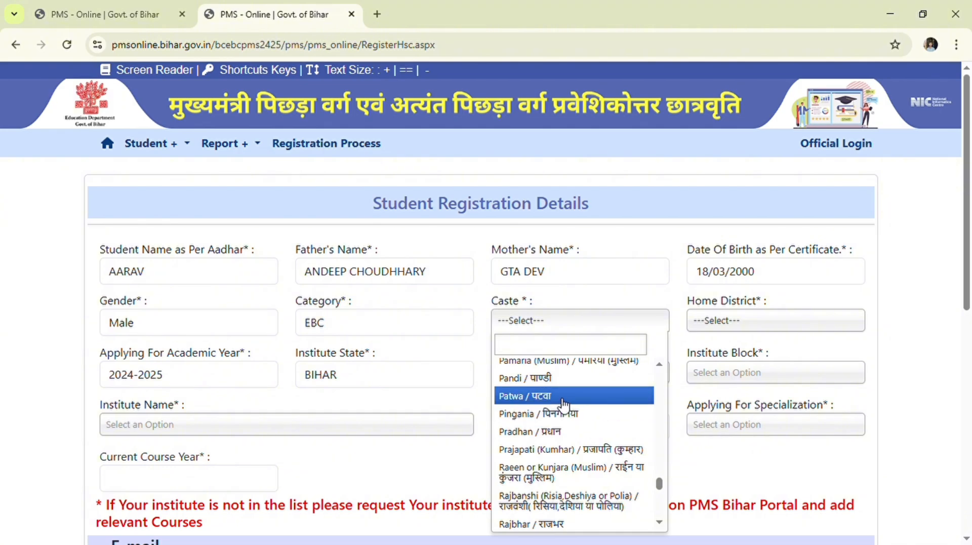
pyautogui.click(559, 397)
# - Set the home district to ROHTAS
pyautogui.click(741, 323)
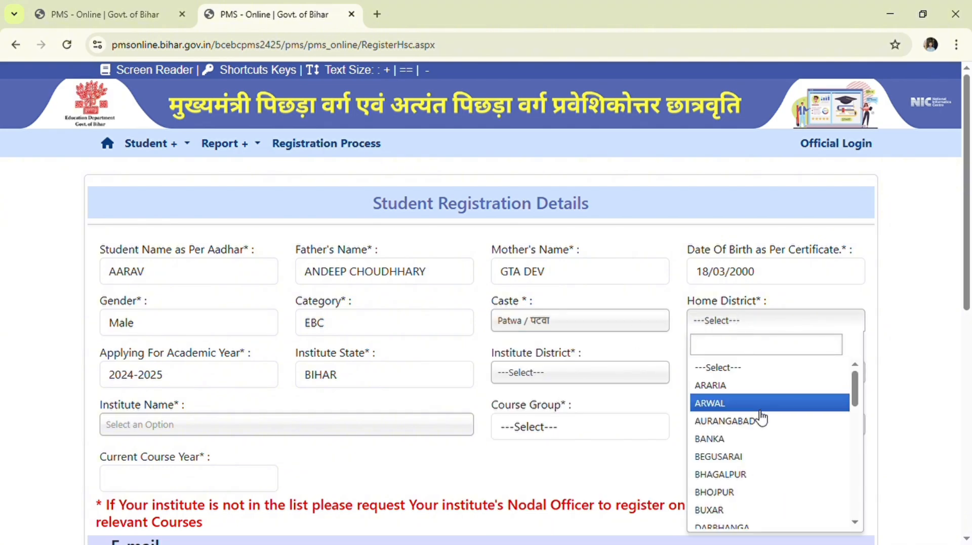
pyautogui.write('ro')
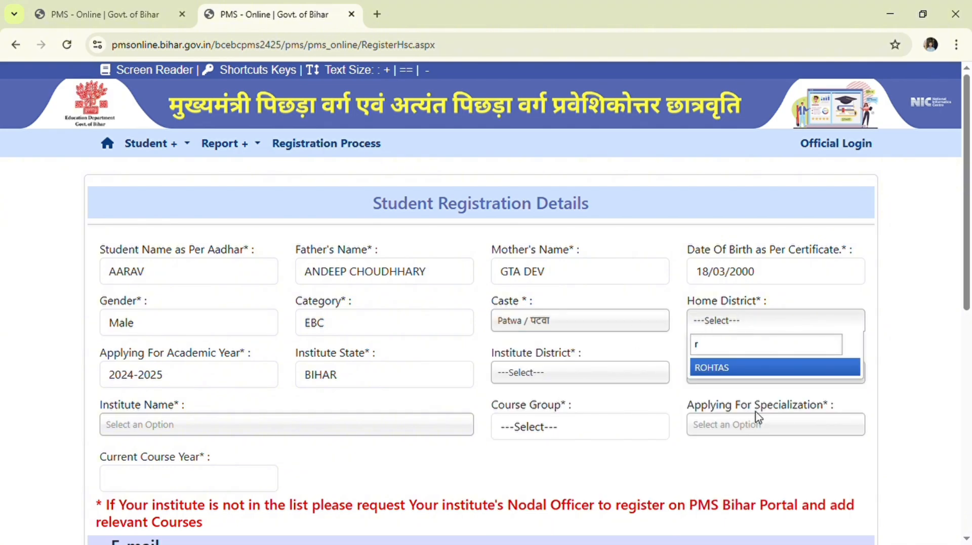
pyautogui.click(752, 370)
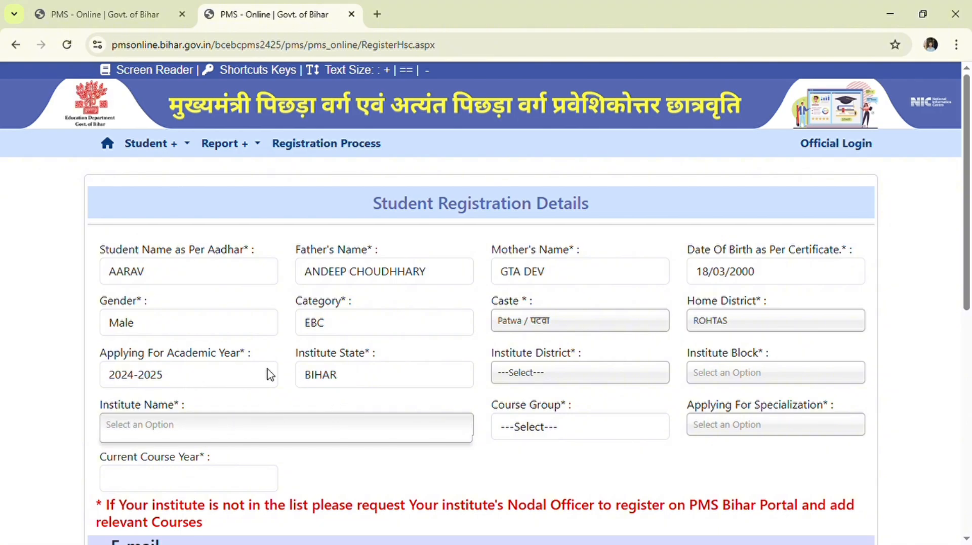
pyautogui.click(114, 383)
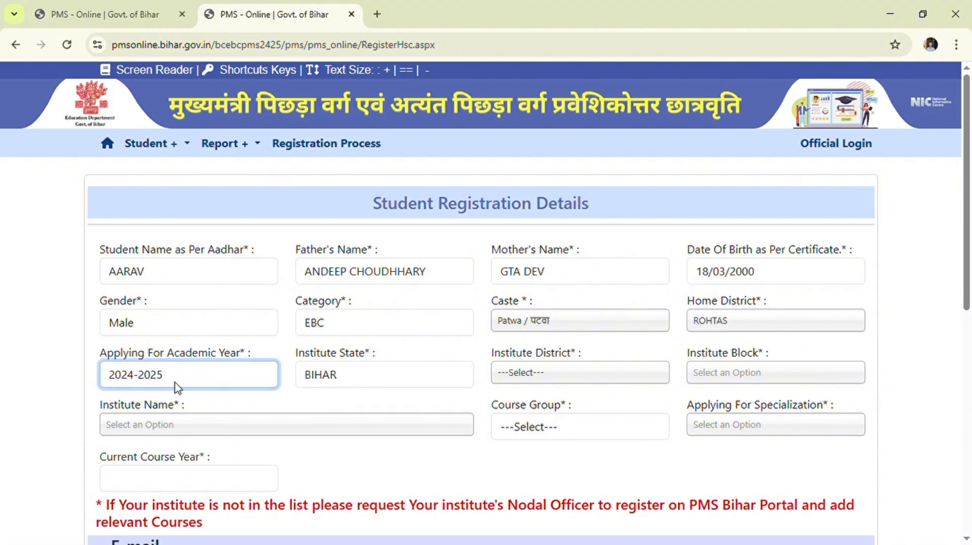
# - Set the institute district to ROHTAS and the institute block to Dehri
pyautogui.click(546, 379)
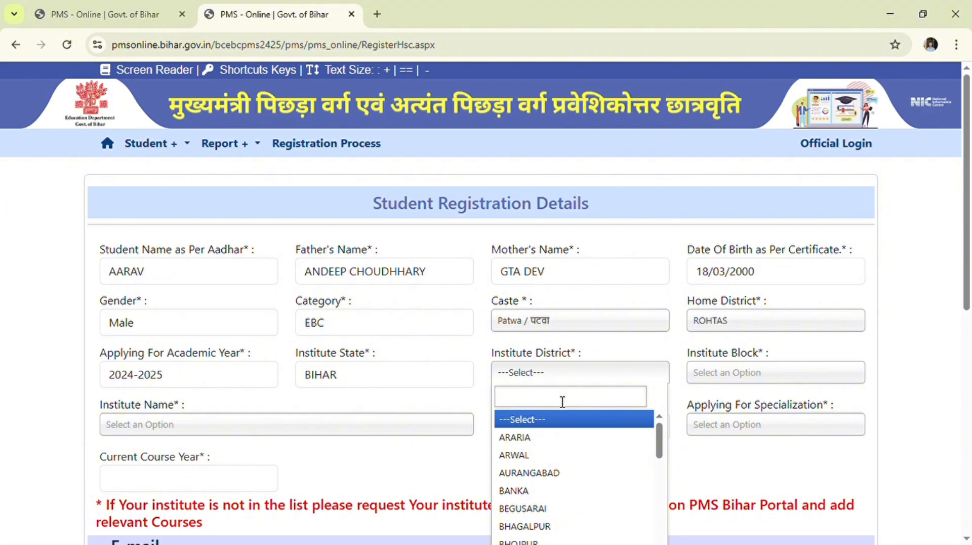
pyautogui.write('ro')
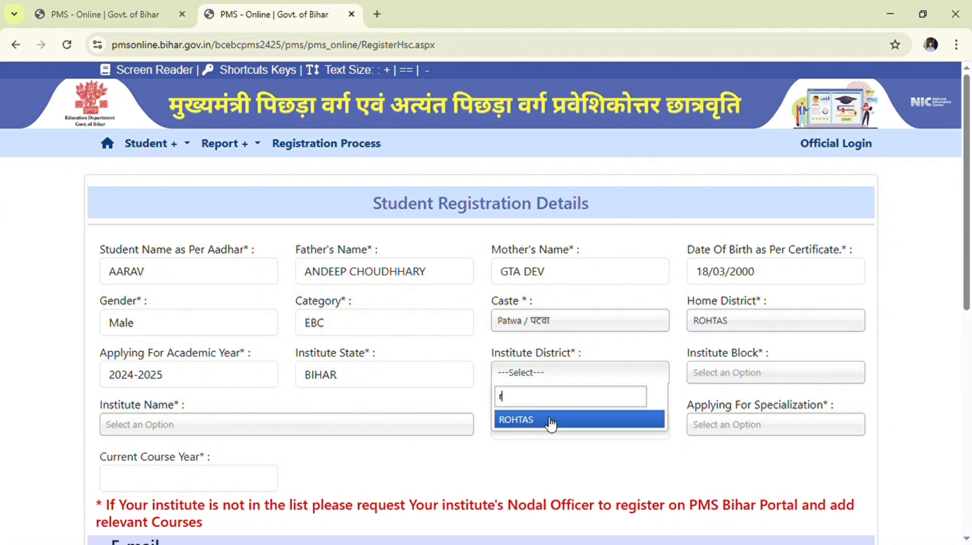
pyautogui.click(549, 421)
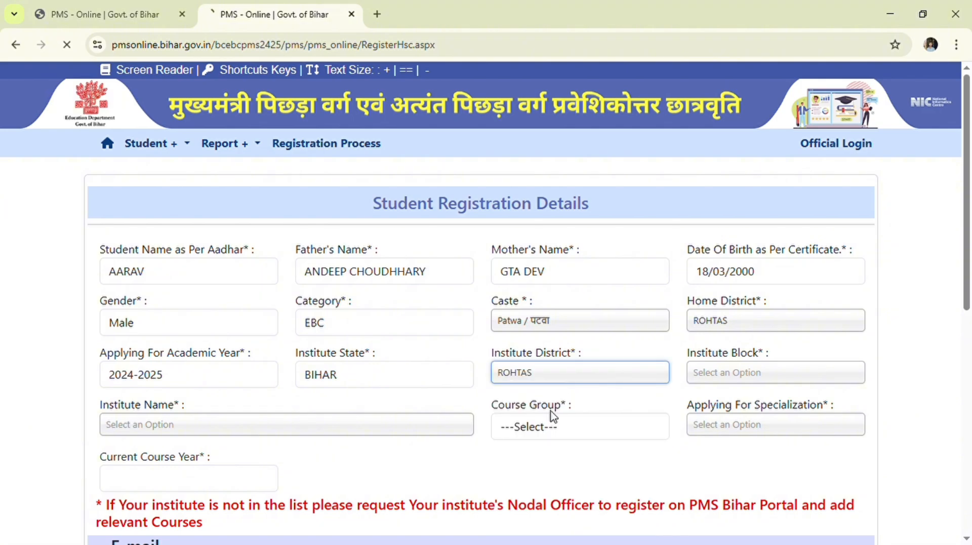
pyautogui.click(771, 379)
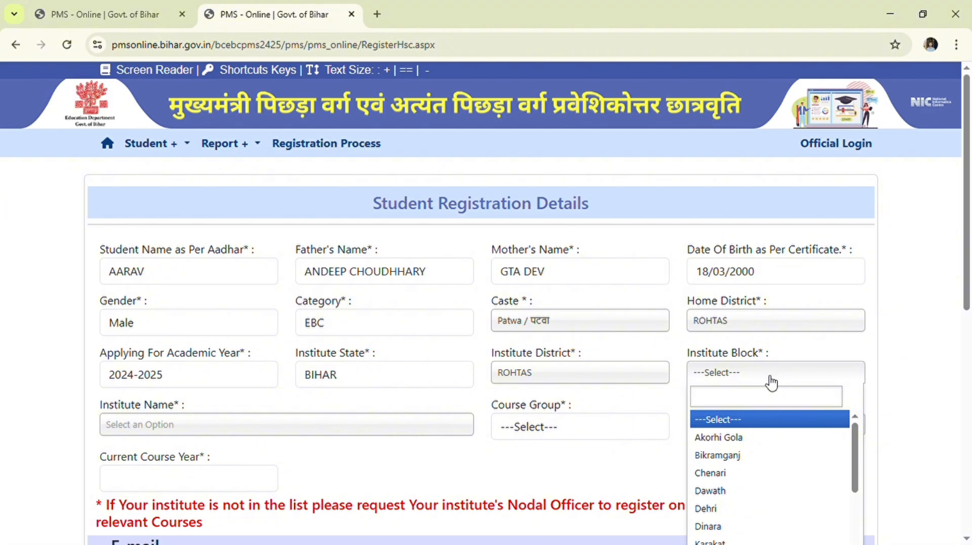
pyautogui.write('d')
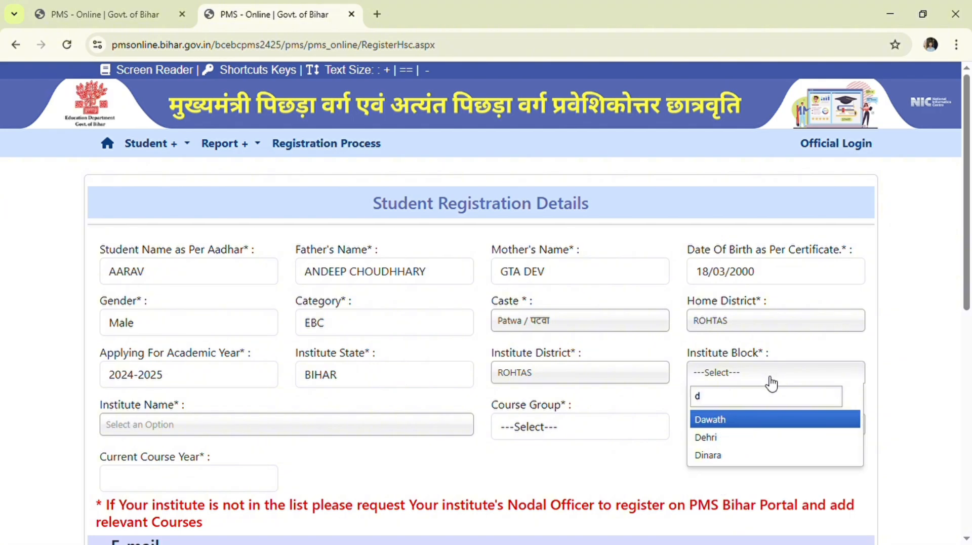
pyautogui.click(755, 438)
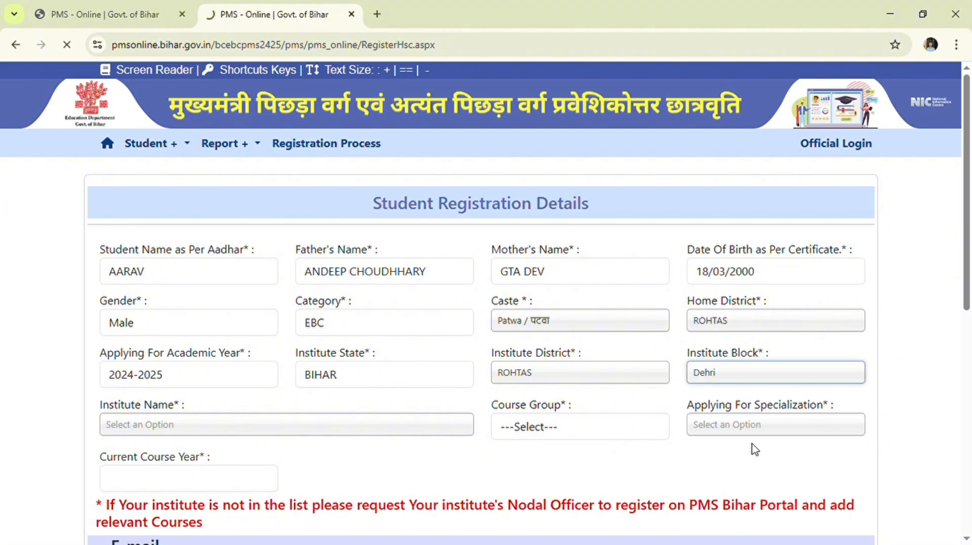
# - Choose J.L.N. College, Dehri-on-sone as the institute
pyautogui.click(273, 436)
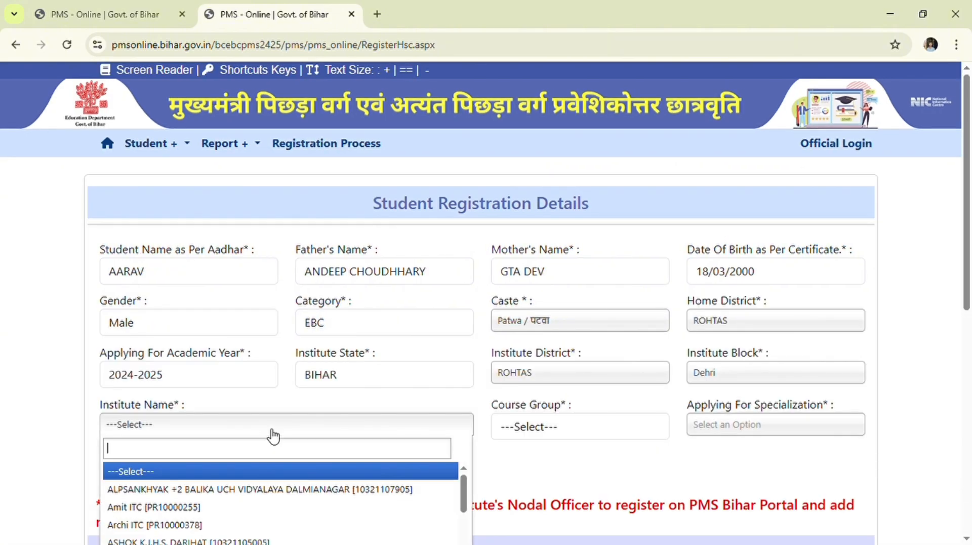
pyautogui.scroll(-4, 274, 435)
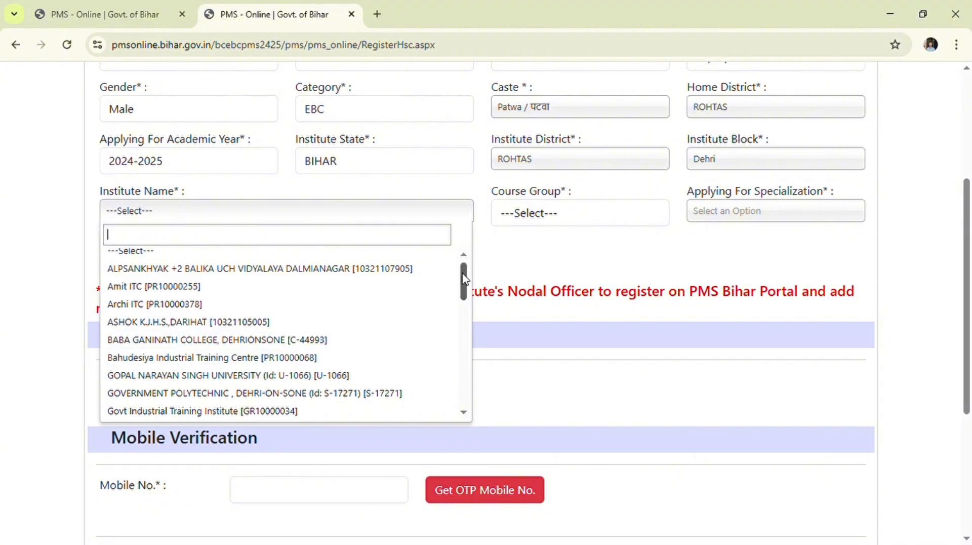
pyautogui.moveTo(463, 278); pyautogui.dragTo(464, 314)
pyautogui.click(276, 336)
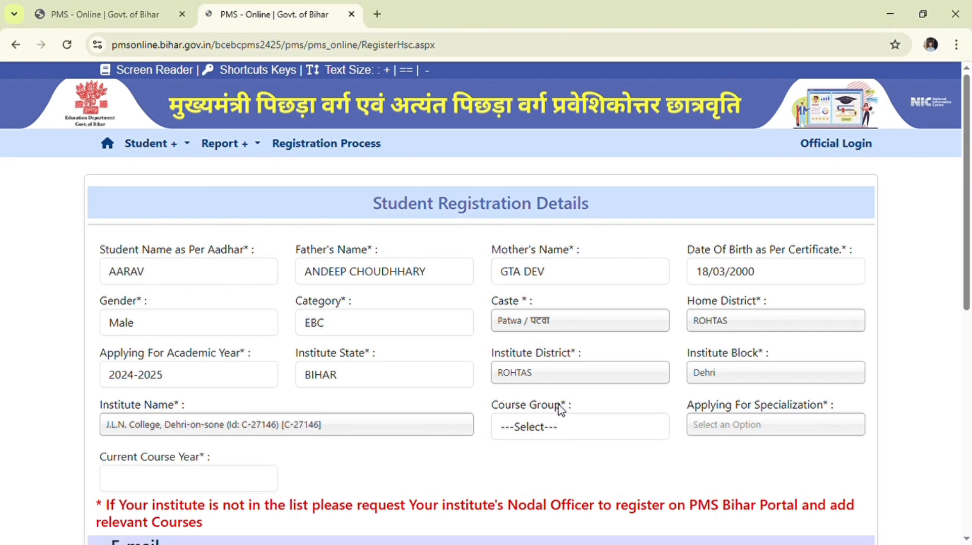
# - Choose Graduation as course group and Degree in Arts from the specialization list
pyautogui.click(560, 412)
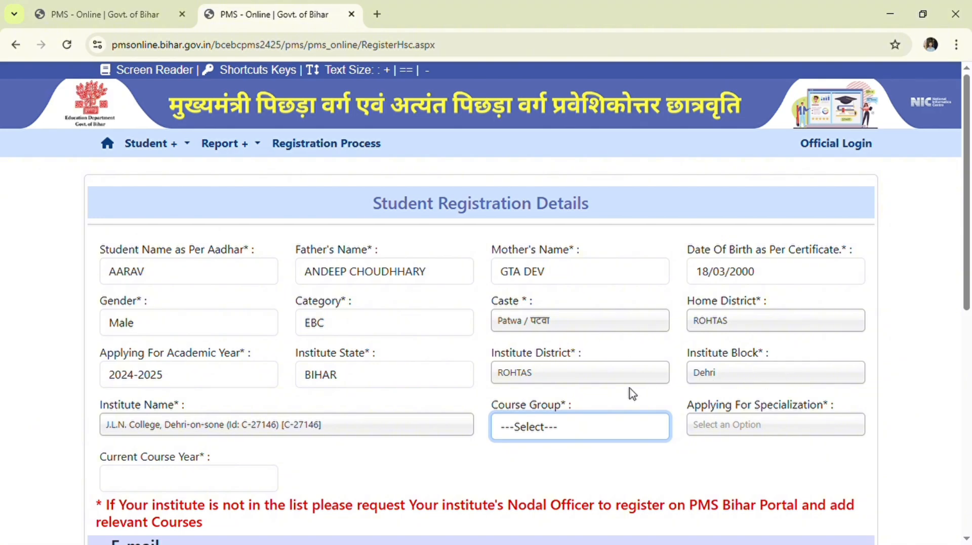
pyautogui.click(592, 321)
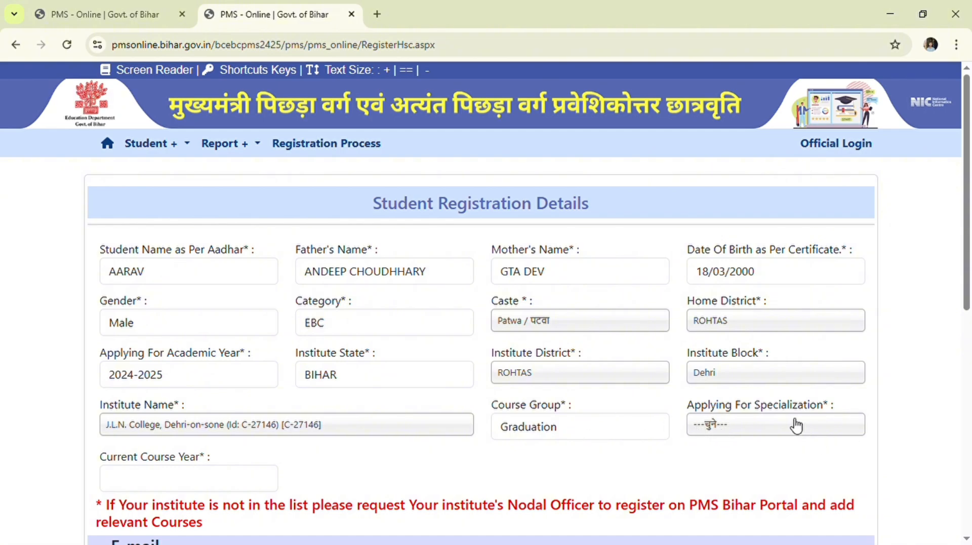
pyautogui.click(773, 426)
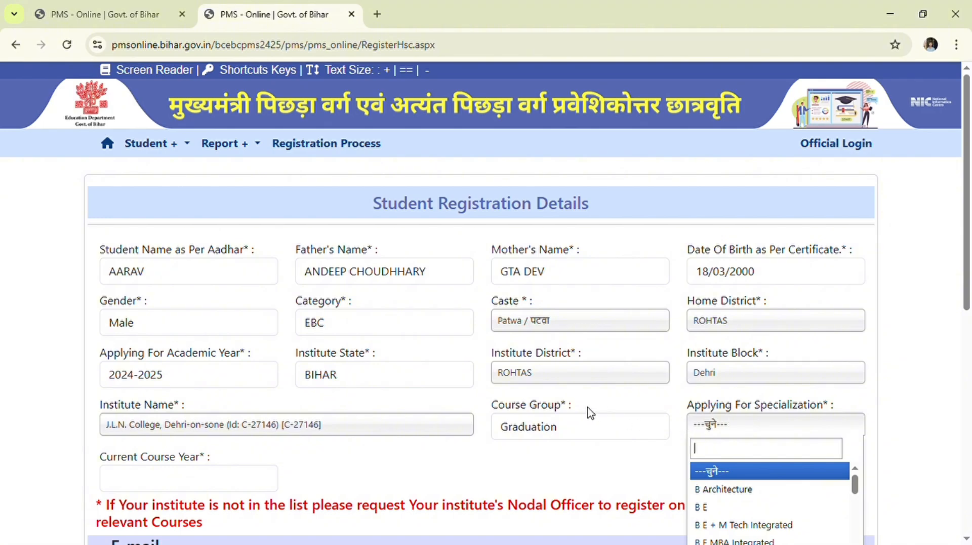
pyautogui.scroll(-5, 796, 481)
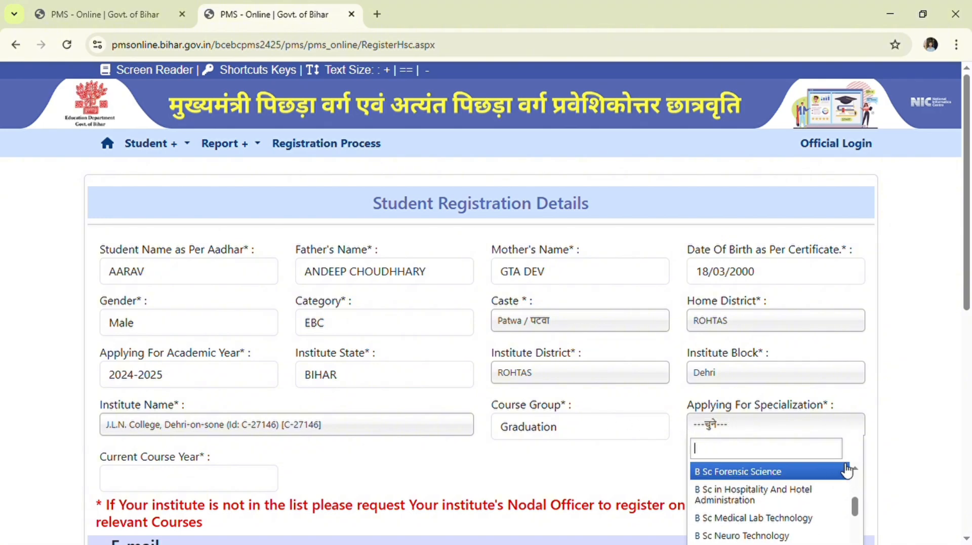
pyautogui.scroll(-3, 894, 448)
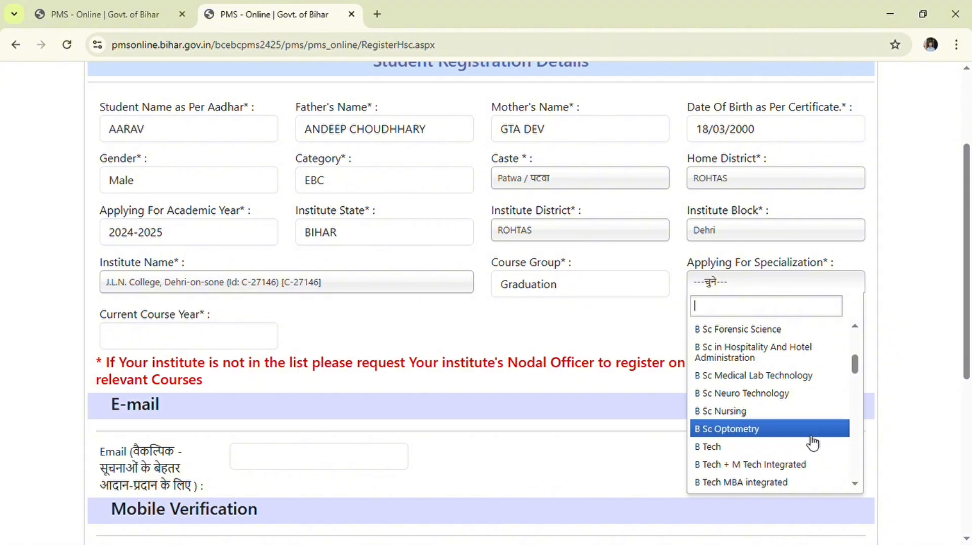
pyautogui.scroll(-5, 786, 435)
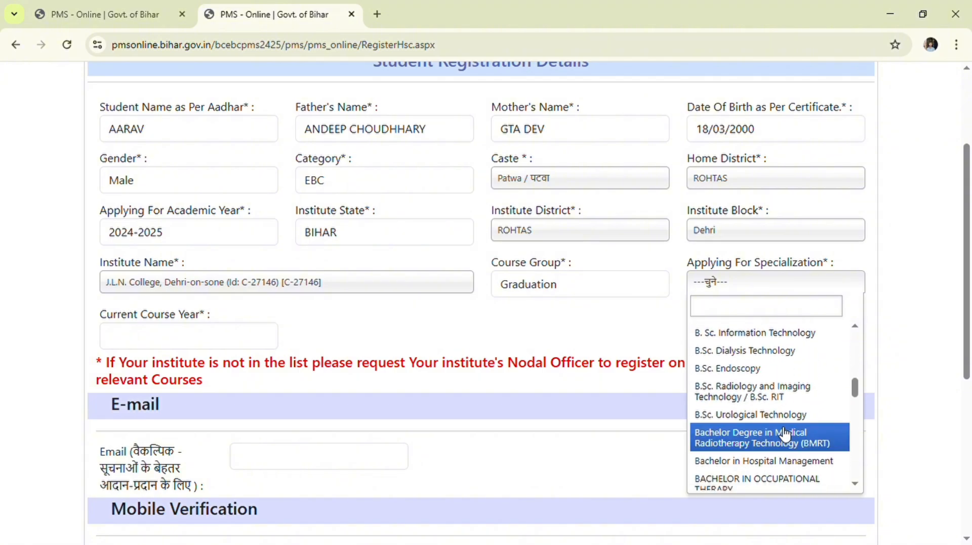
pyautogui.scroll(-7, 786, 435)
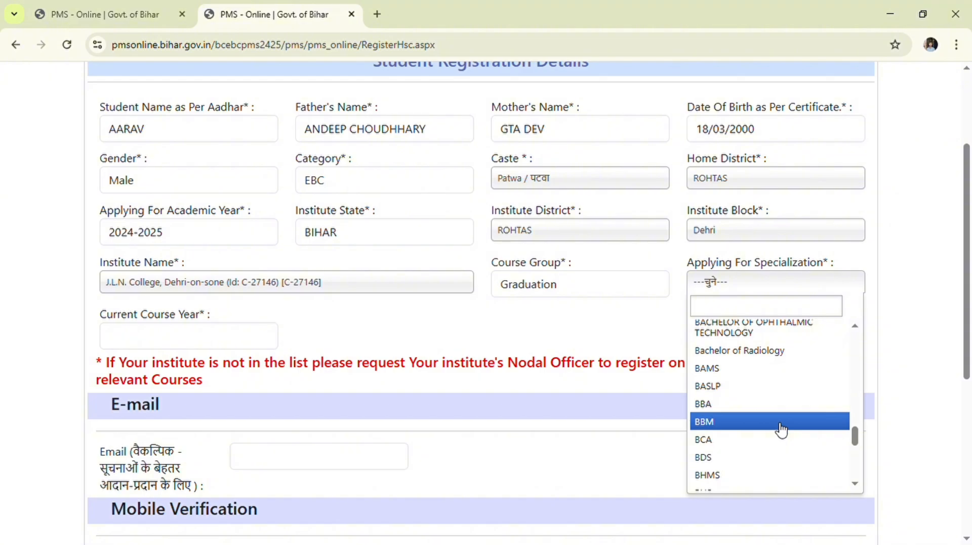
pyautogui.scroll(-6, 782, 429)
pyautogui.scroll(-1, 789, 444)
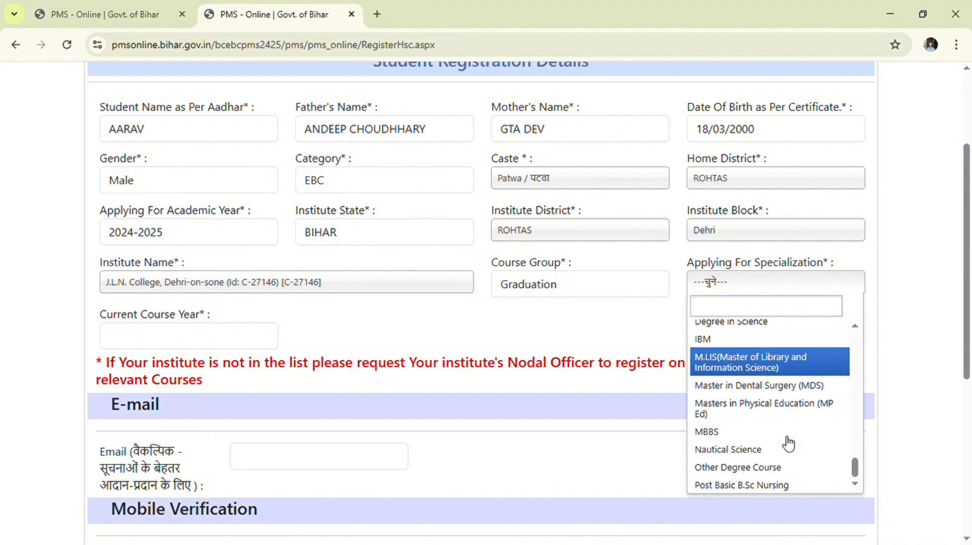
pyautogui.scroll(-6, 788, 436)
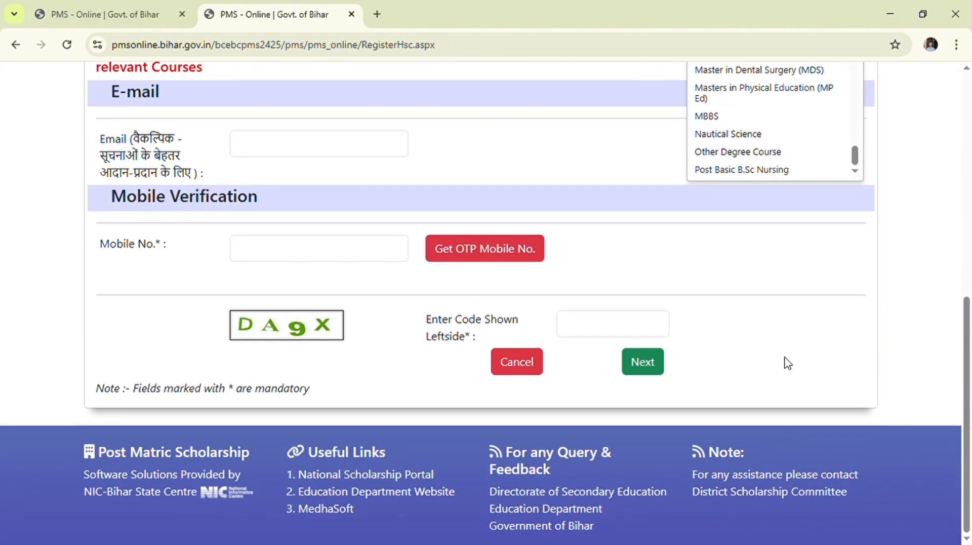
pyautogui.scroll(5, 759, 186)
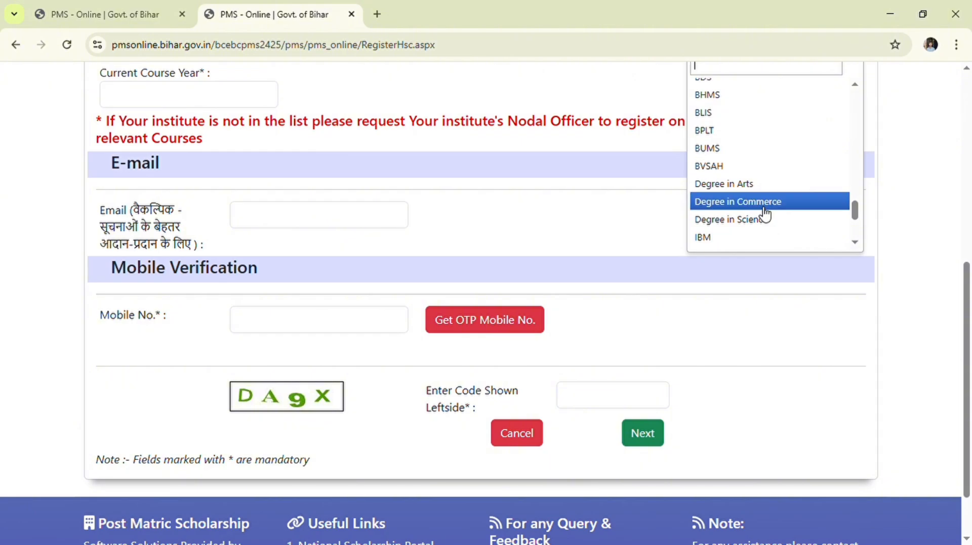
pyautogui.click(754, 188)
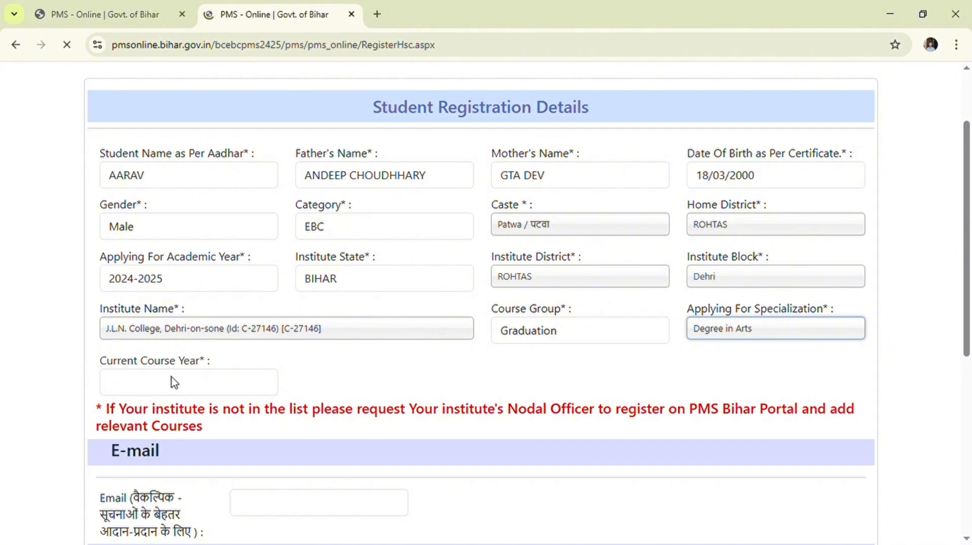
pyautogui.scroll(-3, 253, 372)
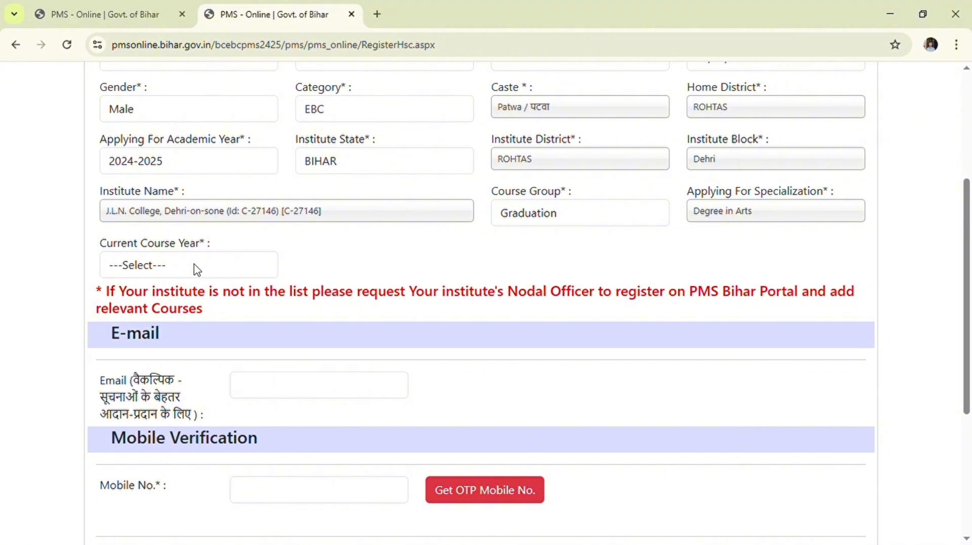
# - Set the current course year to 3rd Year and tick the not-done-this-course declaration
pyautogui.click(197, 269)
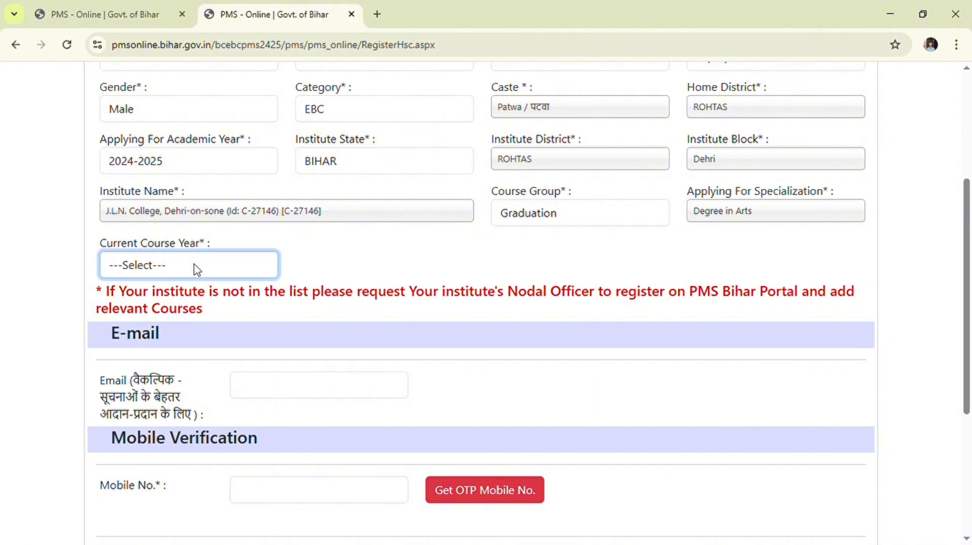
pyautogui.click(195, 358)
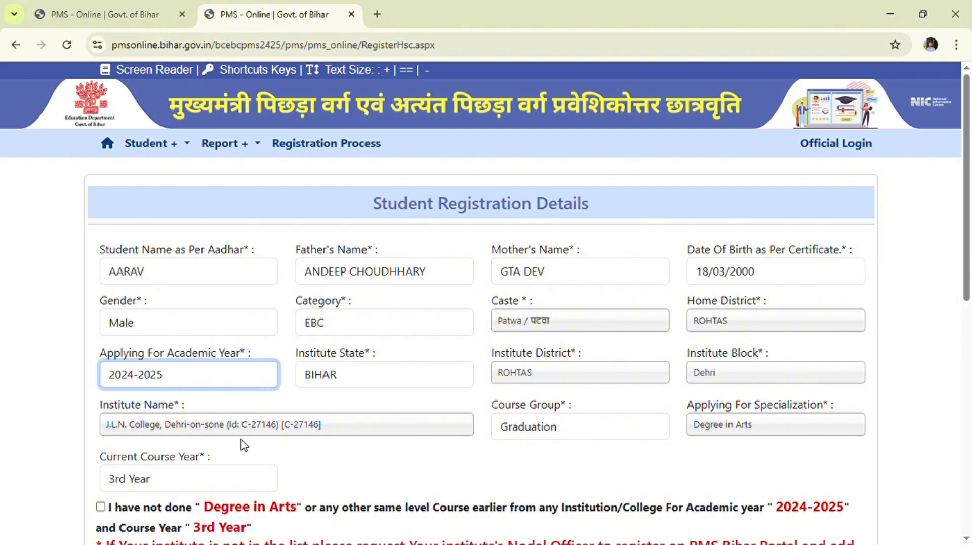
pyautogui.scroll(-1, 243, 444)
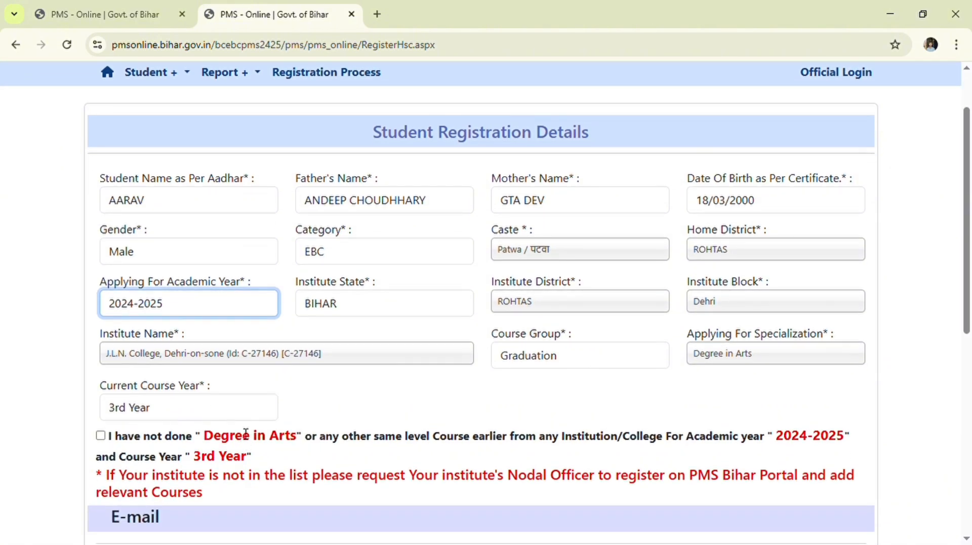
pyautogui.click(99, 446)
pyautogui.click(101, 435)
pyautogui.scroll(-5, 202, 436)
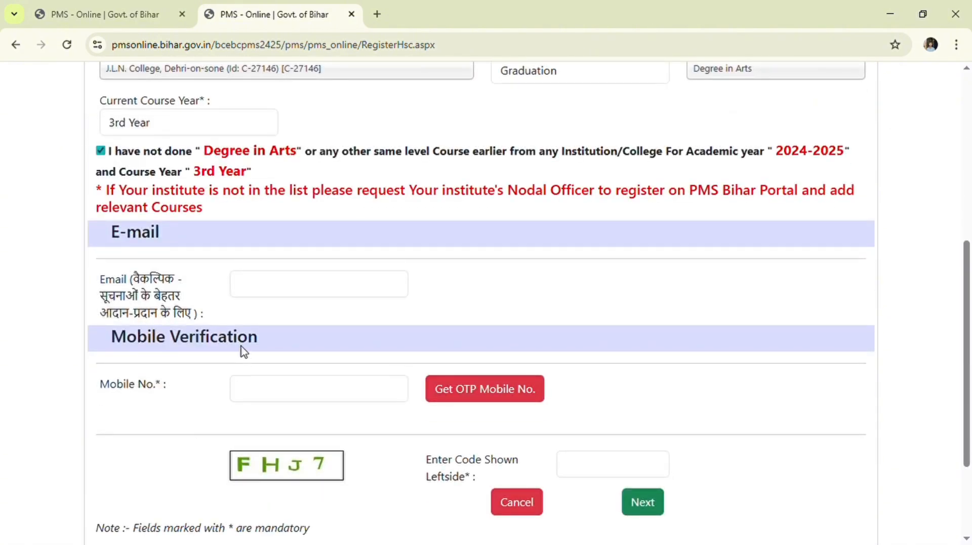
# - Enter the student's e-mail address and mobile number, then request a mobile OTP
pyautogui.click(278, 299)
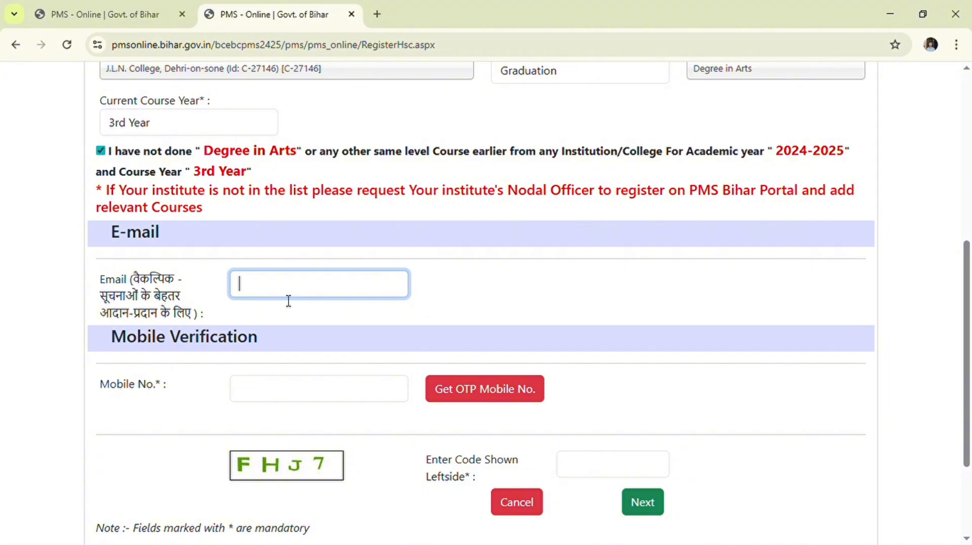
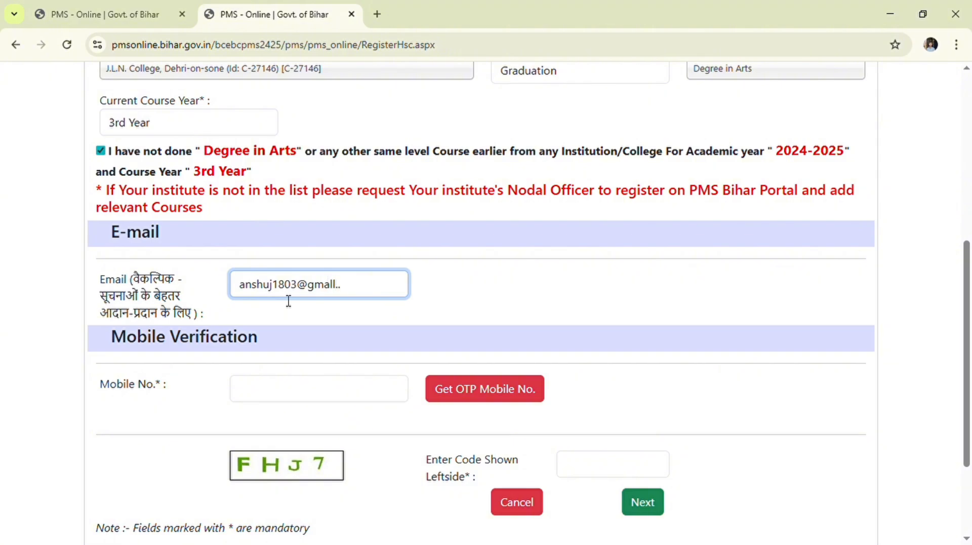
pyautogui.click(265, 395)
pyautogui.click(460, 397)
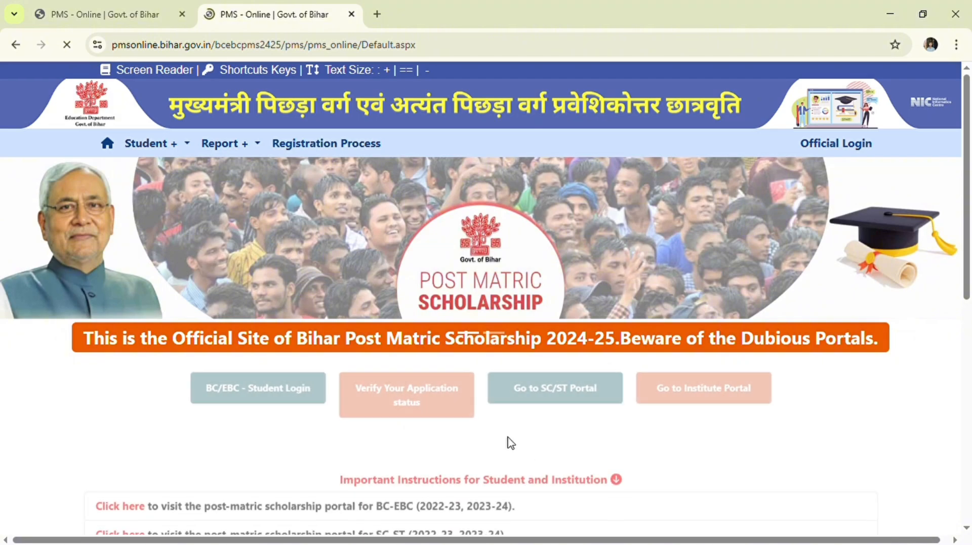
# - Go to login for registered BC-EBC 2024-25 students and enter the user ID
pyautogui.click(199, 386)
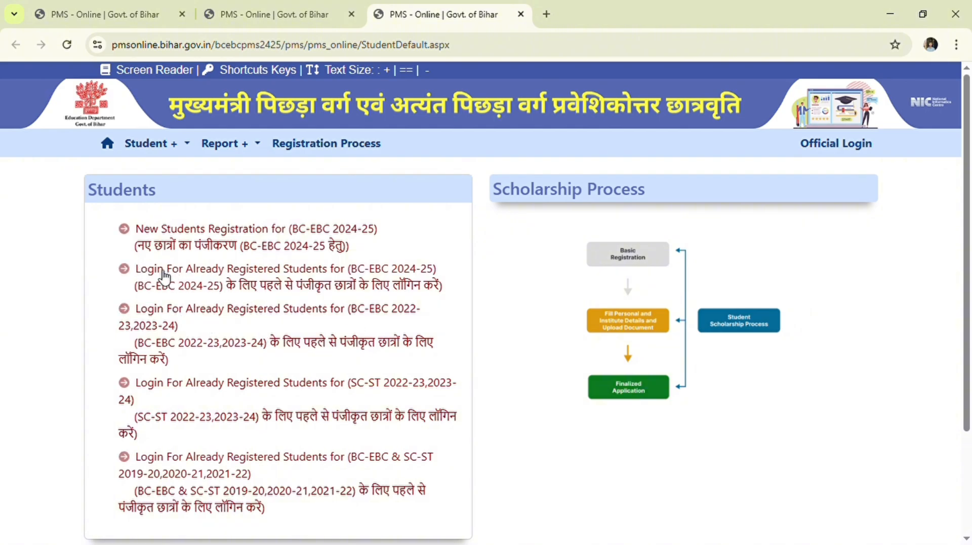
pyautogui.click(322, 272)
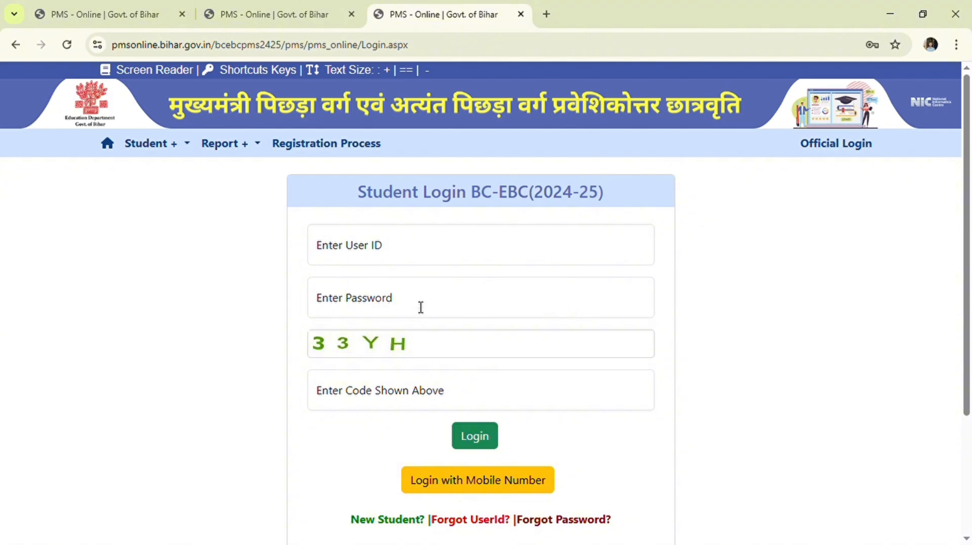
pyautogui.click(405, 258)
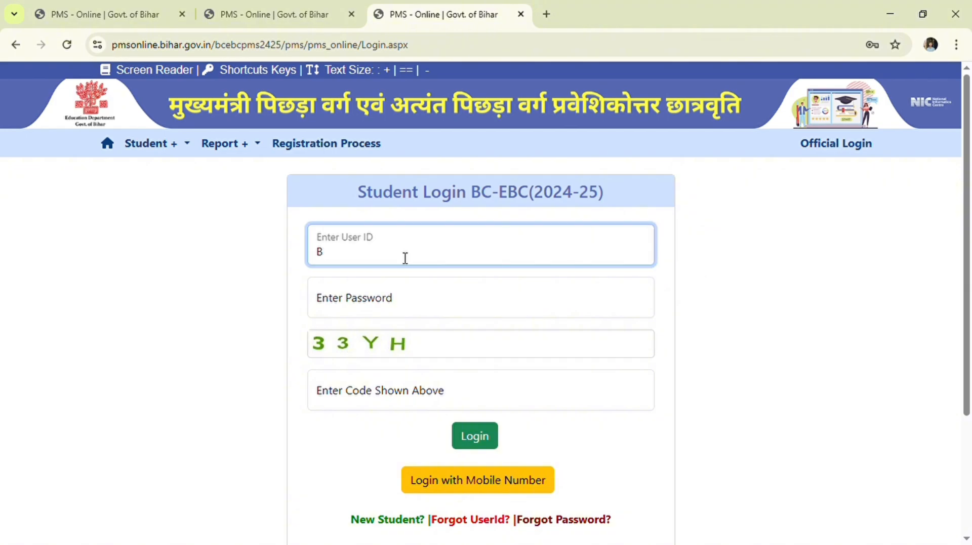
# - Enter the account password and security code, then log in
pyautogui.click(465, 301)
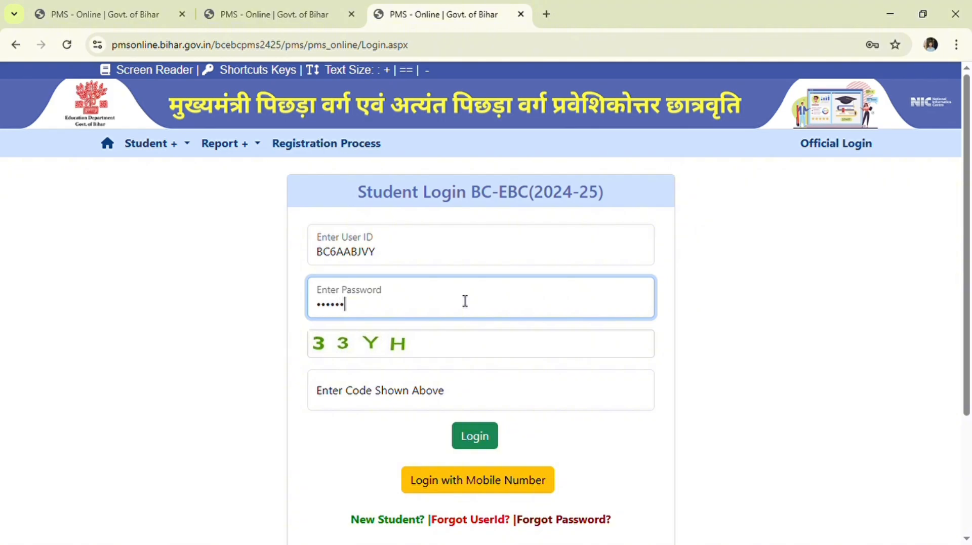
pyautogui.click(356, 394)
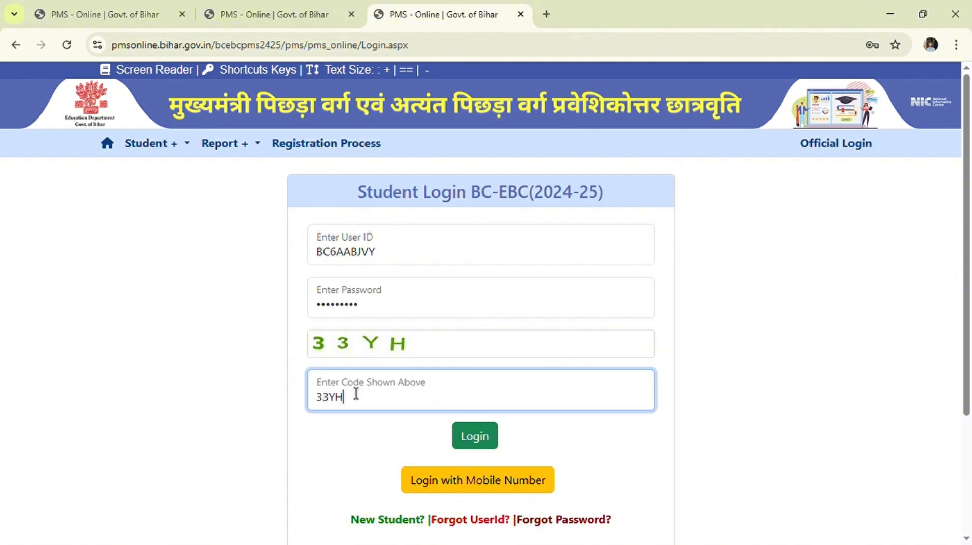
pyautogui.write('33YH')
pyautogui.click(473, 434)
# - Go to Upload Image, then open Update Personal Details from the top bar
pyautogui.scroll(-1, 639, 255)
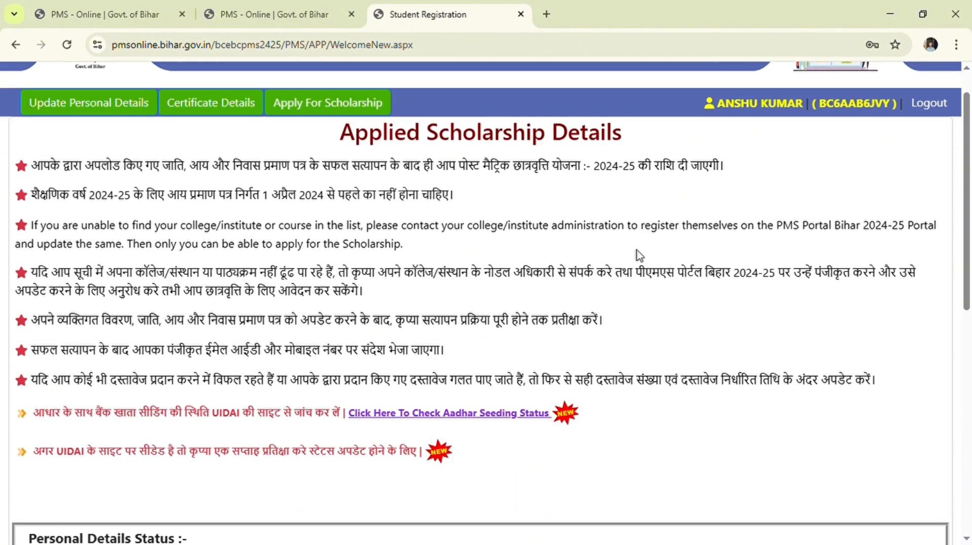
pyautogui.scroll(-2, 639, 256)
pyautogui.scroll(-5, 639, 256)
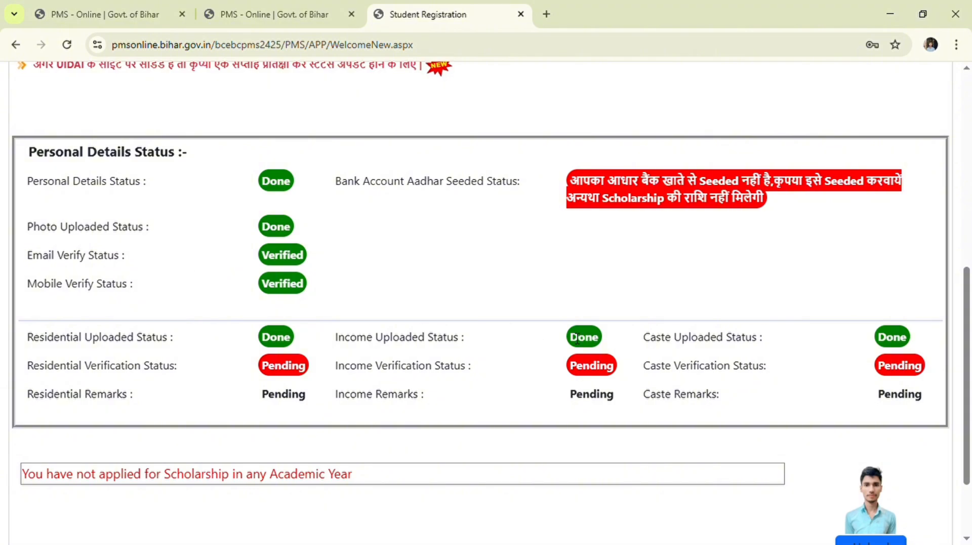
pyautogui.scroll(-2, 909, 372)
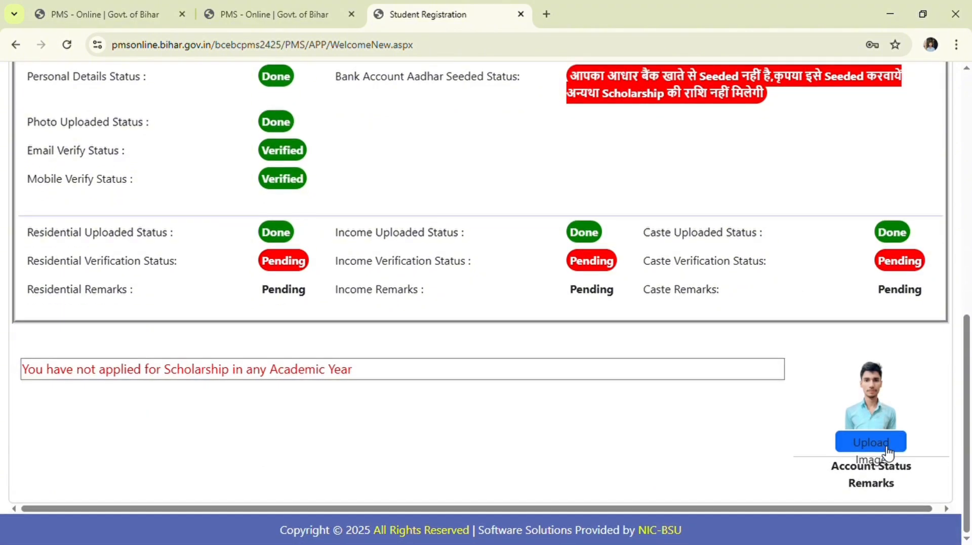
pyautogui.click(877, 446)
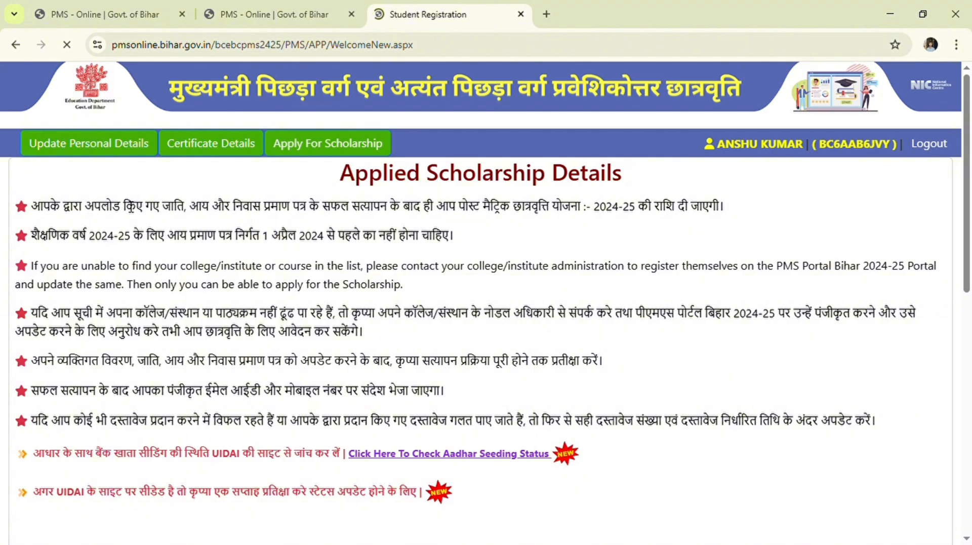
pyautogui.click(99, 153)
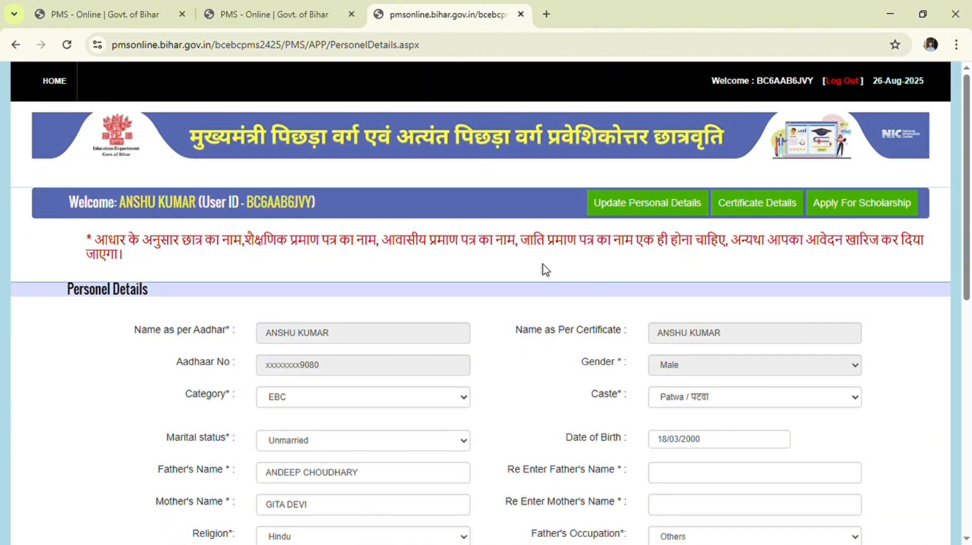
# - Review the saved category, caste and marital status settings
pyautogui.click(337, 405)
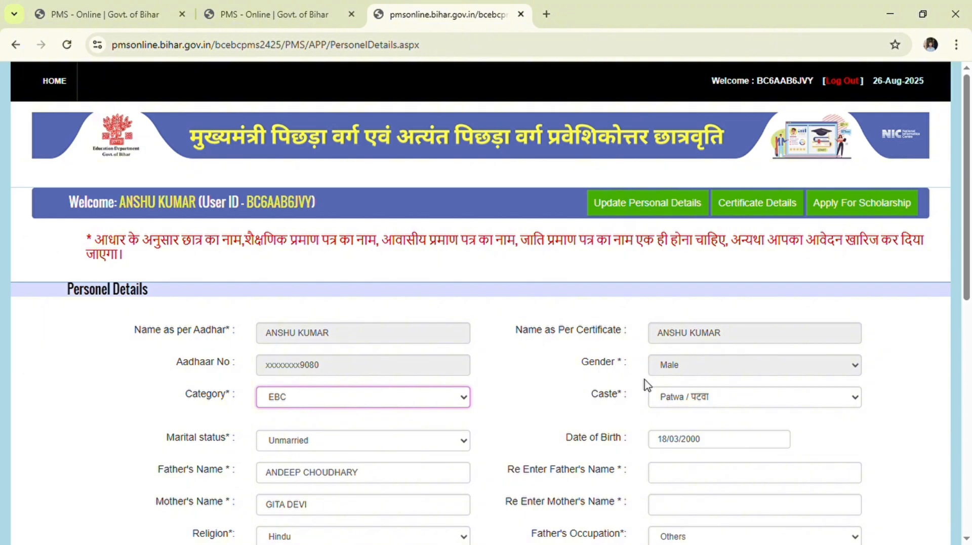
pyautogui.click(676, 400)
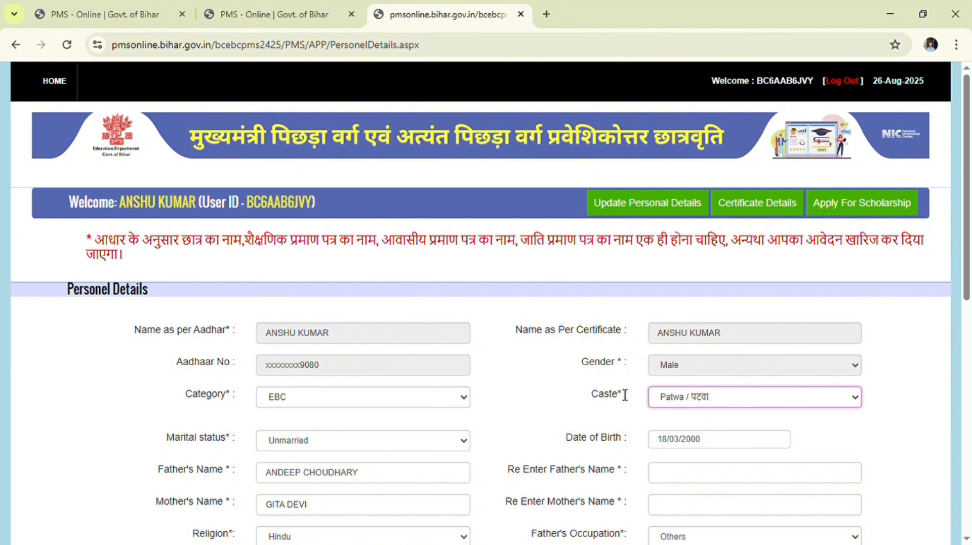
pyautogui.click(605, 395)
pyautogui.scroll(-1, 424, 437)
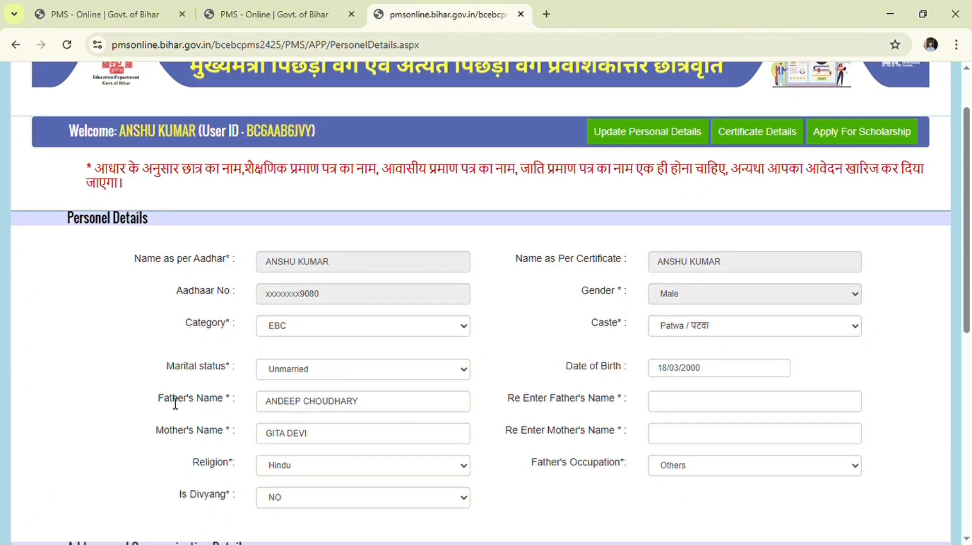
pyautogui.click(382, 369)
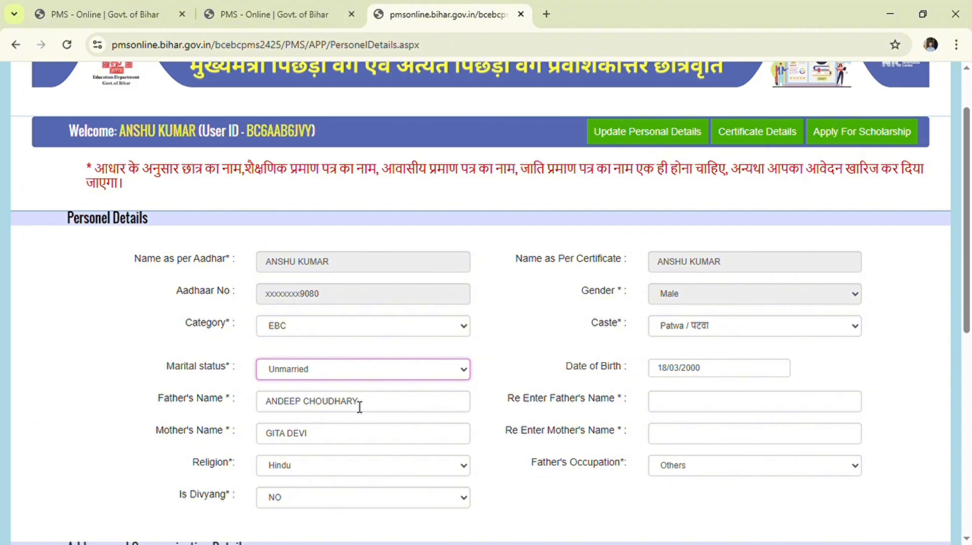
# - Re-enter the father's and mother's names in the confirmation fields
pyautogui.click(750, 408)
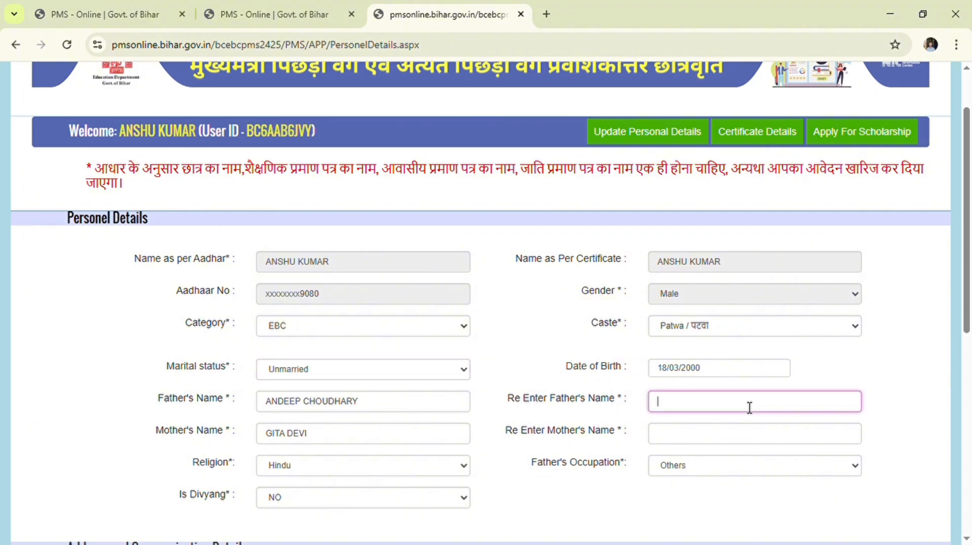
pyautogui.click(790, 438)
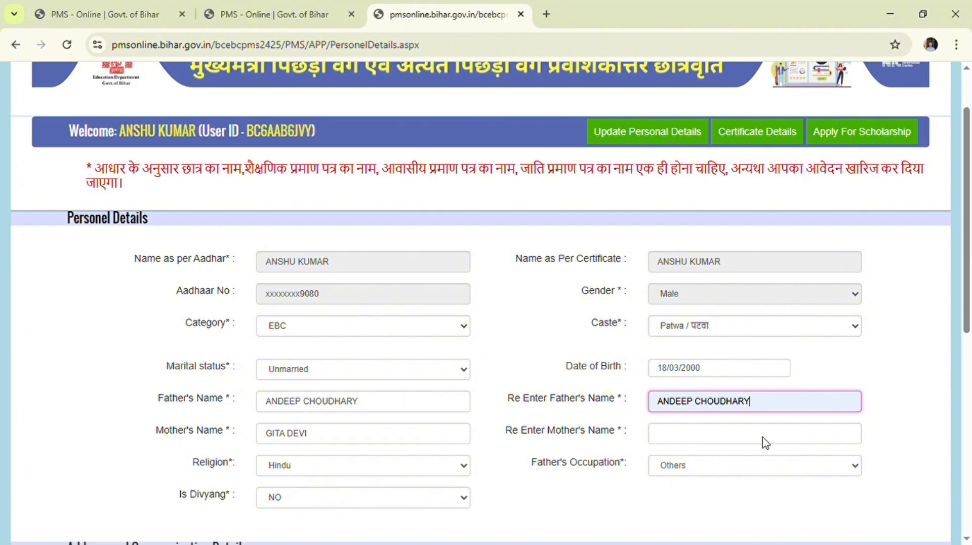
pyautogui.click(724, 441)
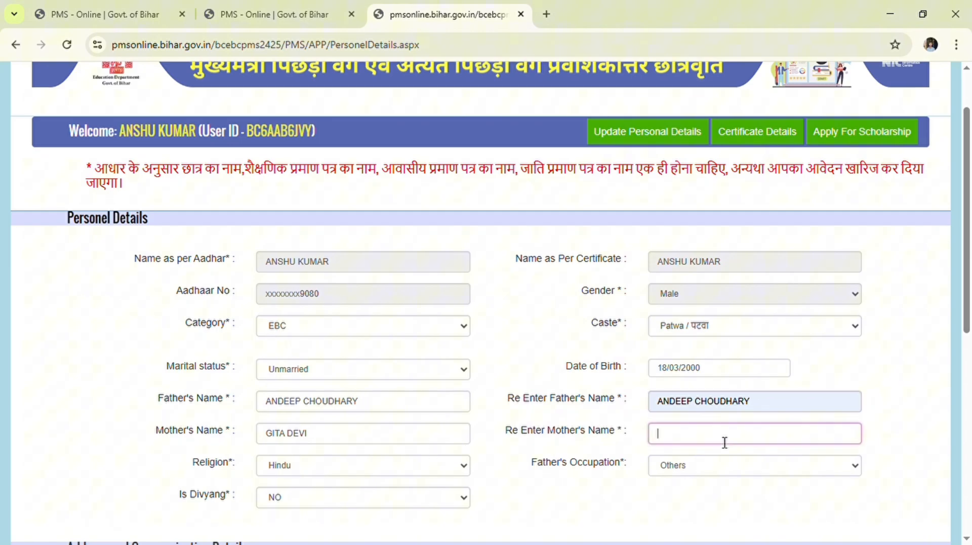
pyautogui.click(741, 466)
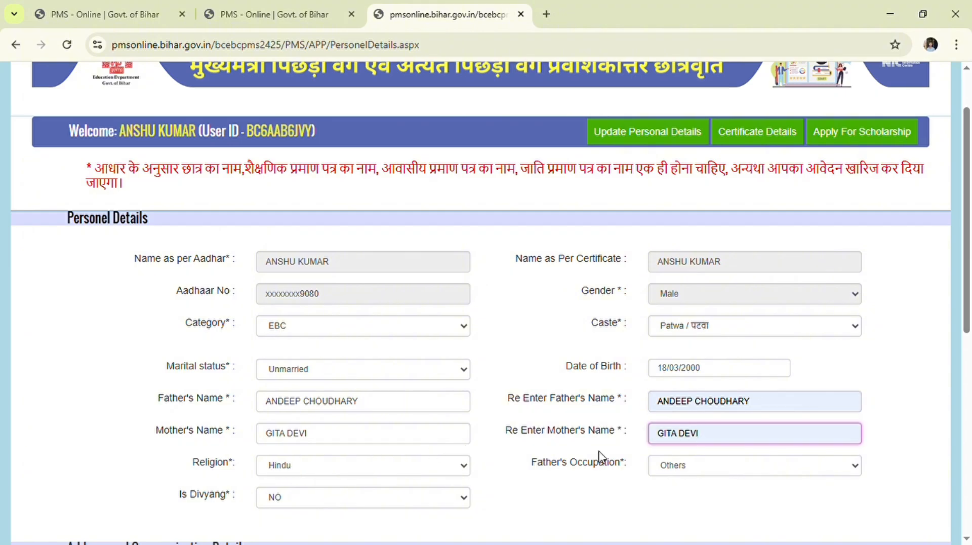
pyautogui.scroll(-3, 325, 326)
pyautogui.press('Tab')
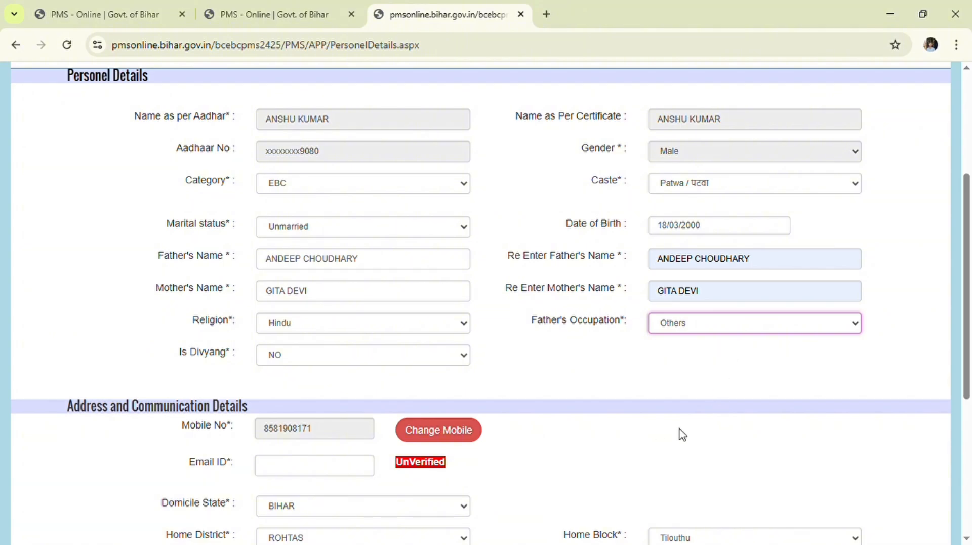
pyautogui.scroll(-3, 295, 339)
# - Fill in the student's e-mail address and save the updated personal details
pyautogui.click(326, 327)
pyautogui.click(311, 347)
pyautogui.scroll(-1, 249, 349)
pyautogui.press('Tab')
pyautogui.press('Tab')
pyautogui.press('Tab')
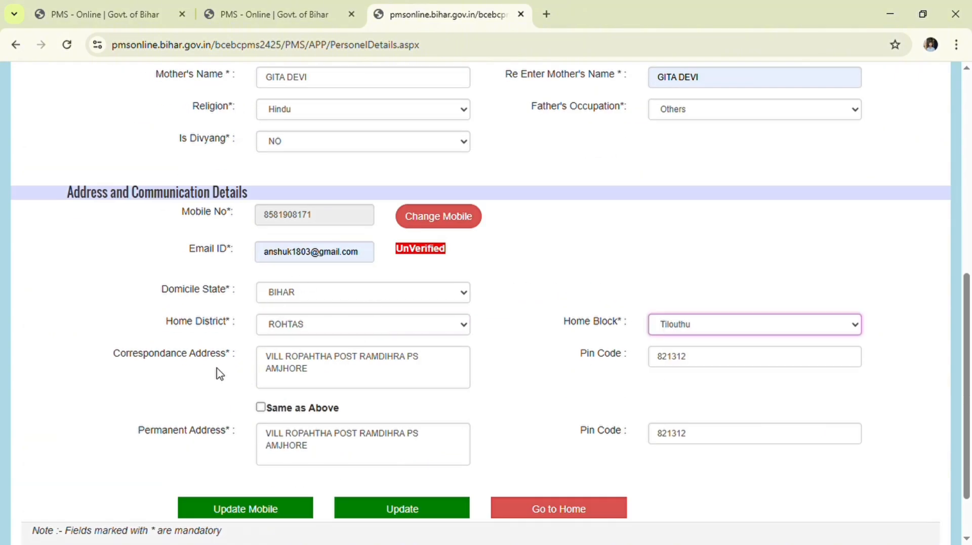
pyautogui.scroll(-1, 218, 372)
pyautogui.click(350, 434)
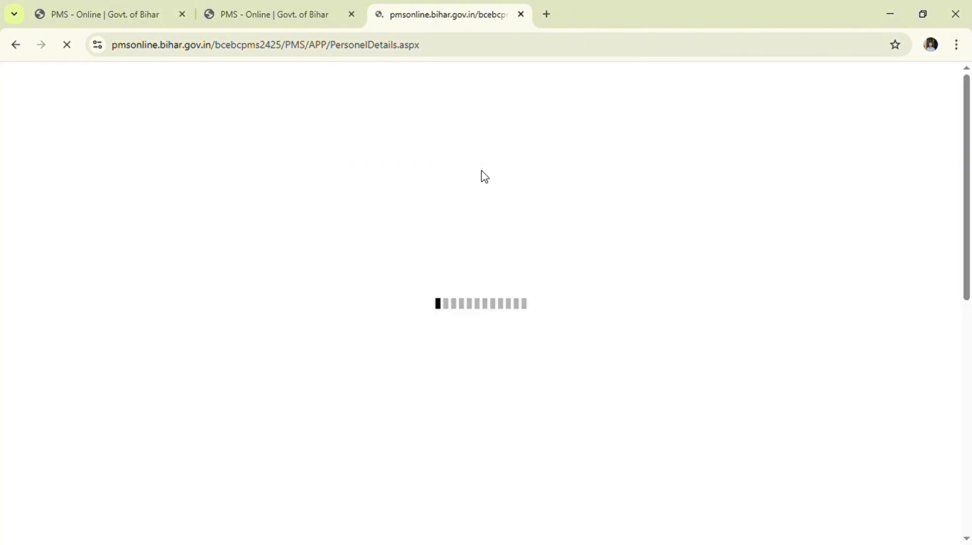
# - Review the uploaded residential, income and caste certificates, then return to the home page
pyautogui.click(243, 144)
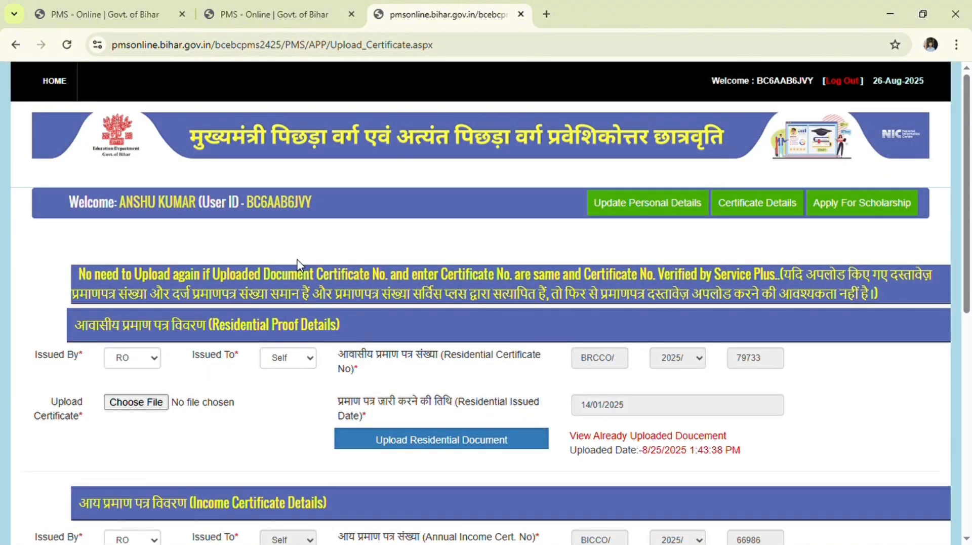
pyautogui.scroll(-4, 299, 263)
pyautogui.scroll(-2, 300, 258)
pyautogui.scroll(4, 300, 255)
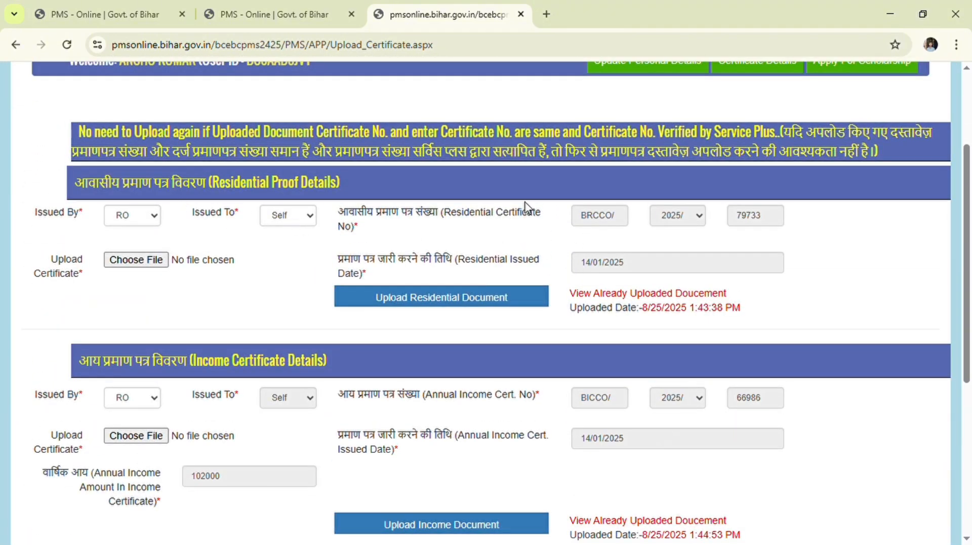
pyautogui.click(156, 260)
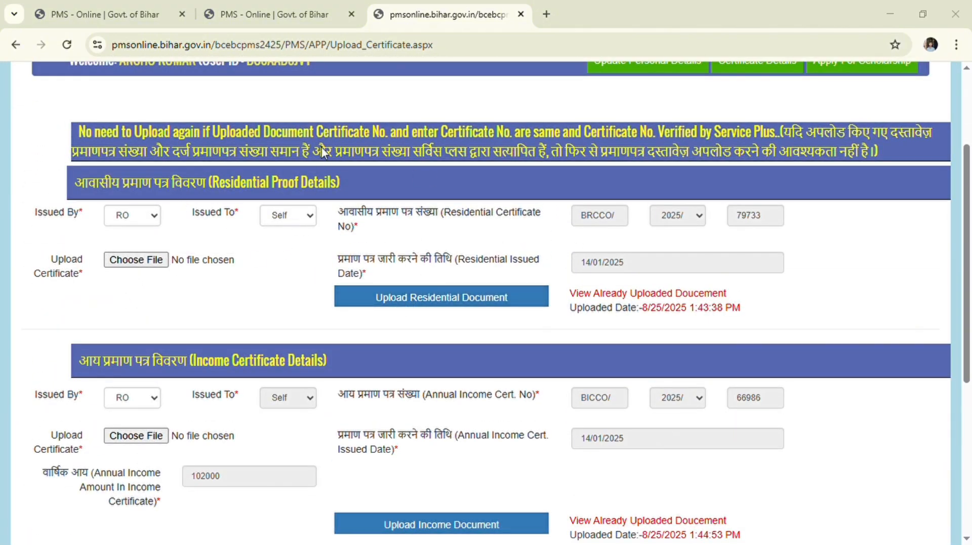
pyautogui.scroll(-6, 129, 370)
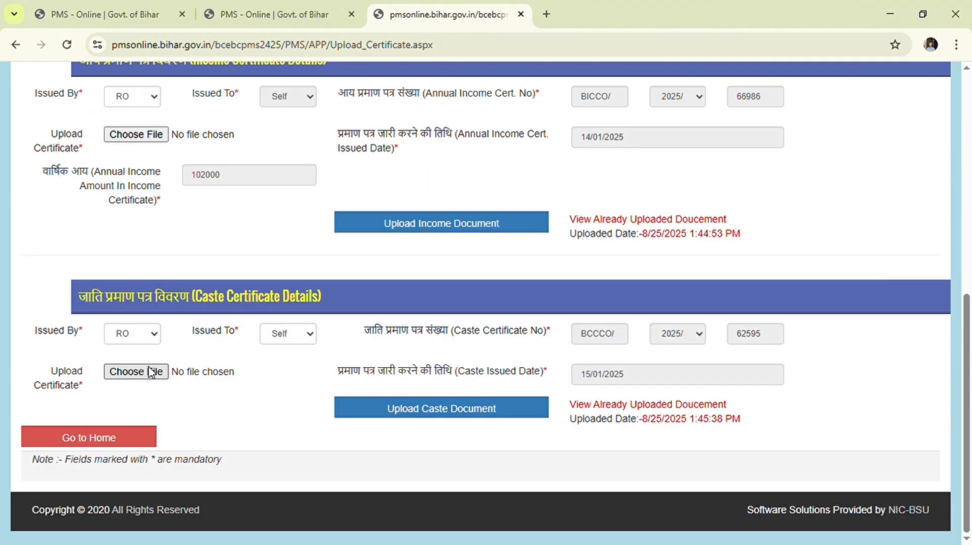
pyautogui.scroll(4, 292, 310)
pyautogui.scroll(-4, 414, 362)
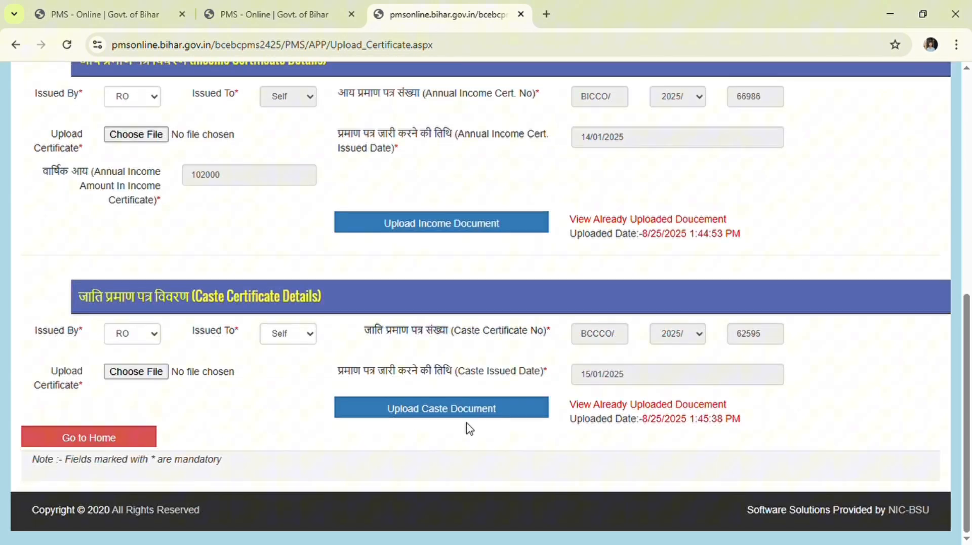
pyautogui.click(96, 435)
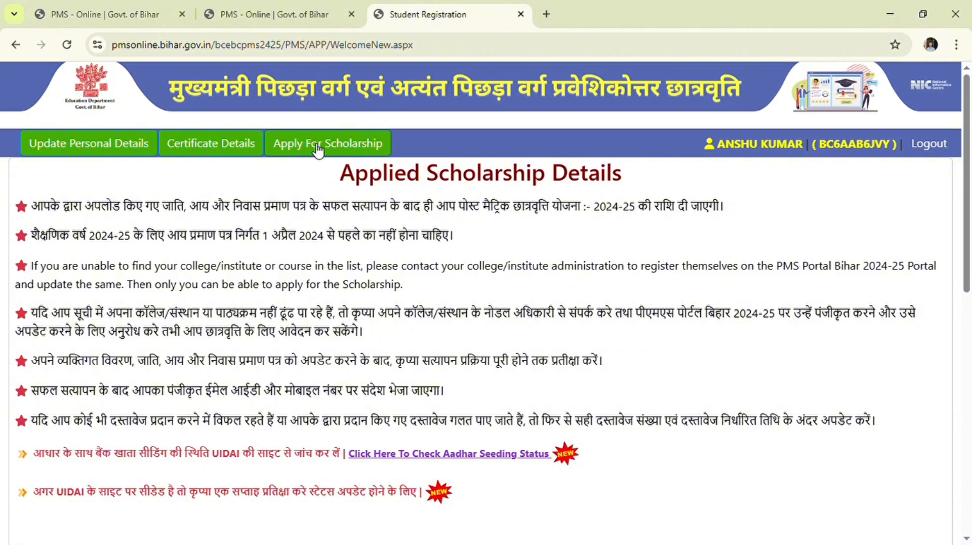
# - Begin a Renewal application for academic year 2024-2025 and select the College Compulsory Fee amount
pyautogui.click(318, 147)
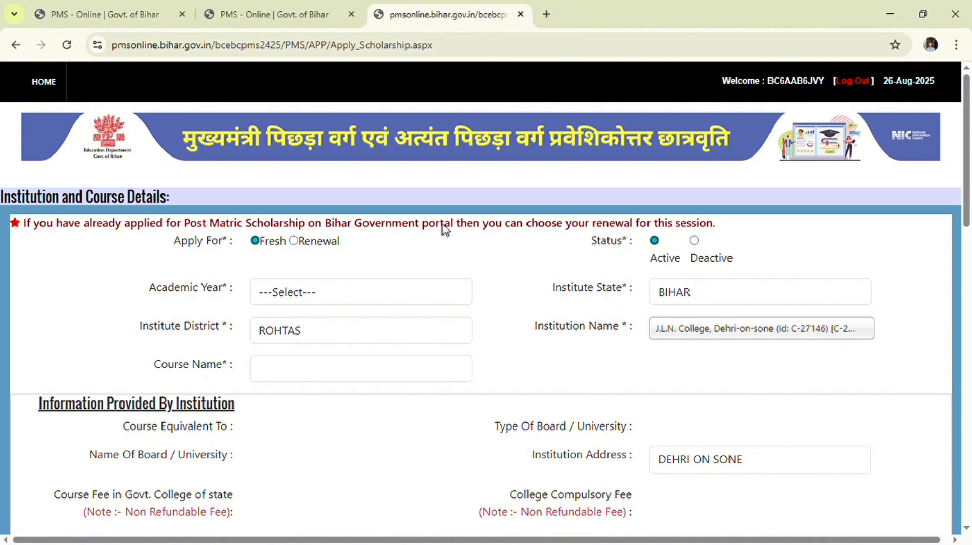
pyautogui.scroll(-1, 446, 230)
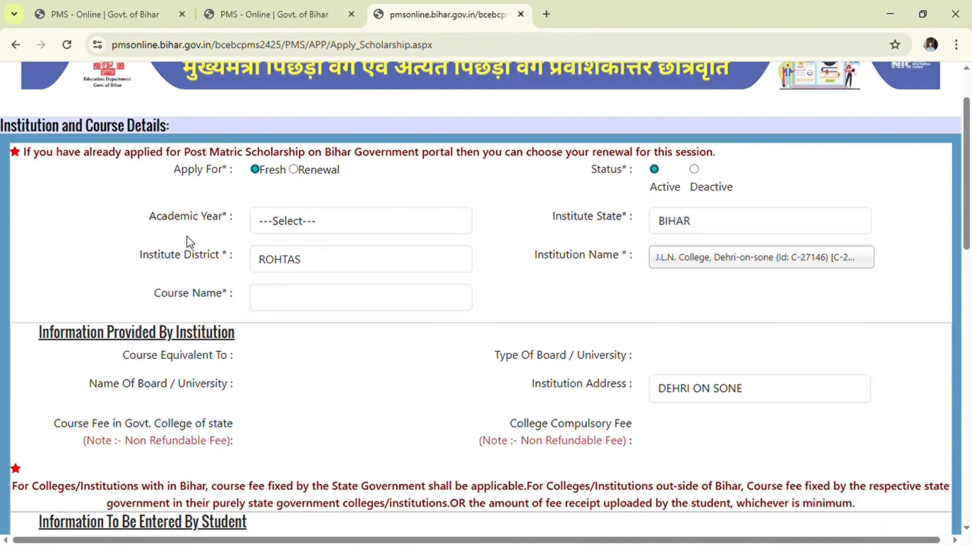
pyautogui.click(303, 224)
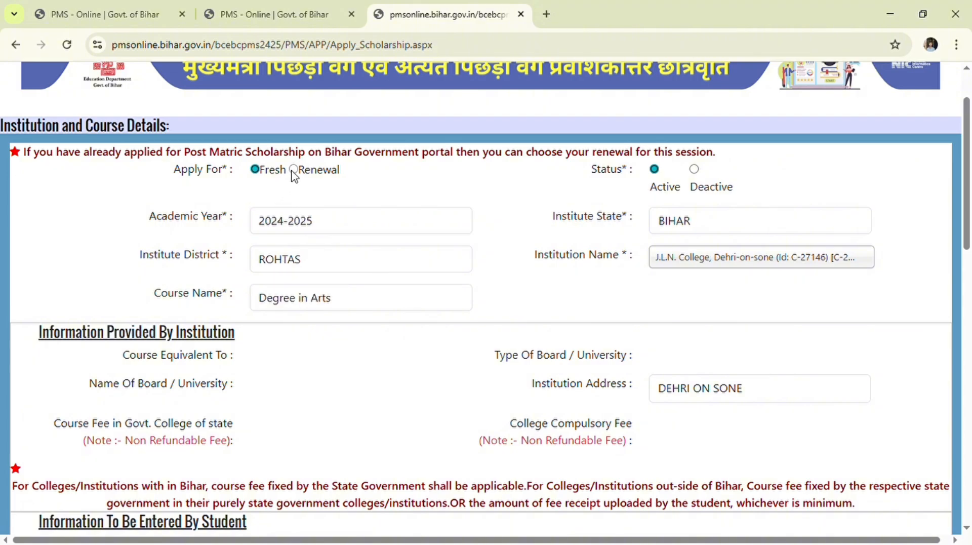
pyautogui.click(294, 170)
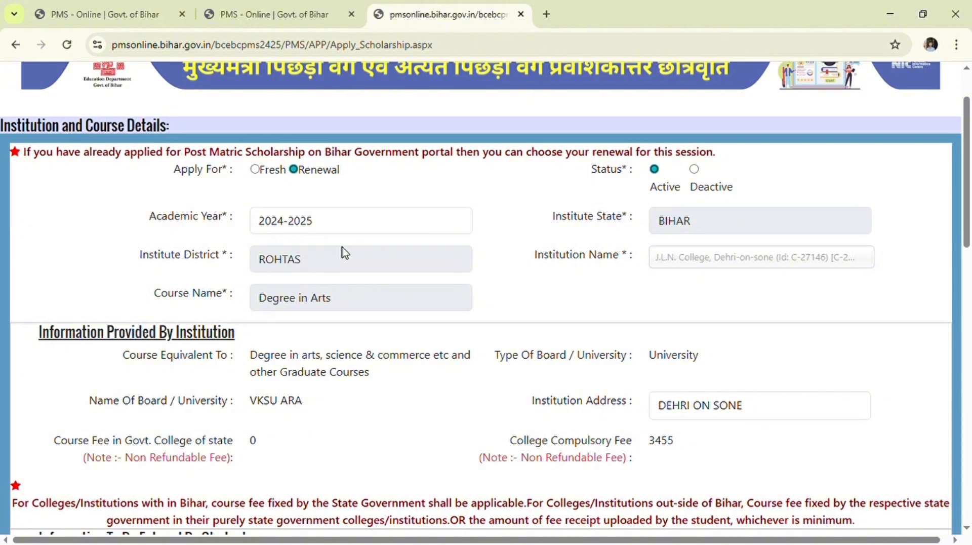
pyautogui.scroll(-3, 410, 370)
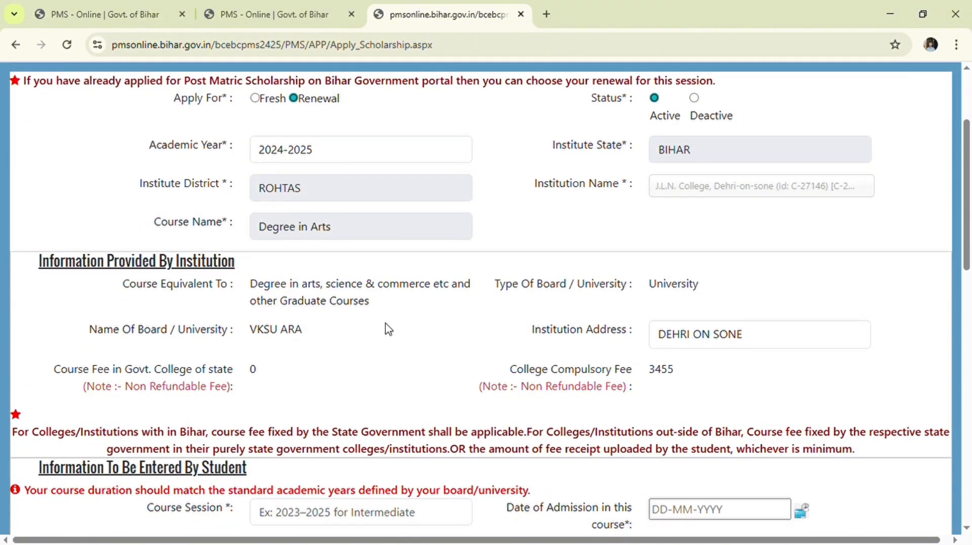
pyautogui.scroll(3, 384, 324)
pyautogui.scroll(-3, 481, 310)
pyautogui.moveTo(650, 372); pyautogui.dragTo(675, 375)
# - Set the course session to 2022-2025 and fill in the admission registration number
pyautogui.click(675, 375)
pyautogui.scroll(-1, 676, 374)
pyautogui.scroll(-3, 676, 370)
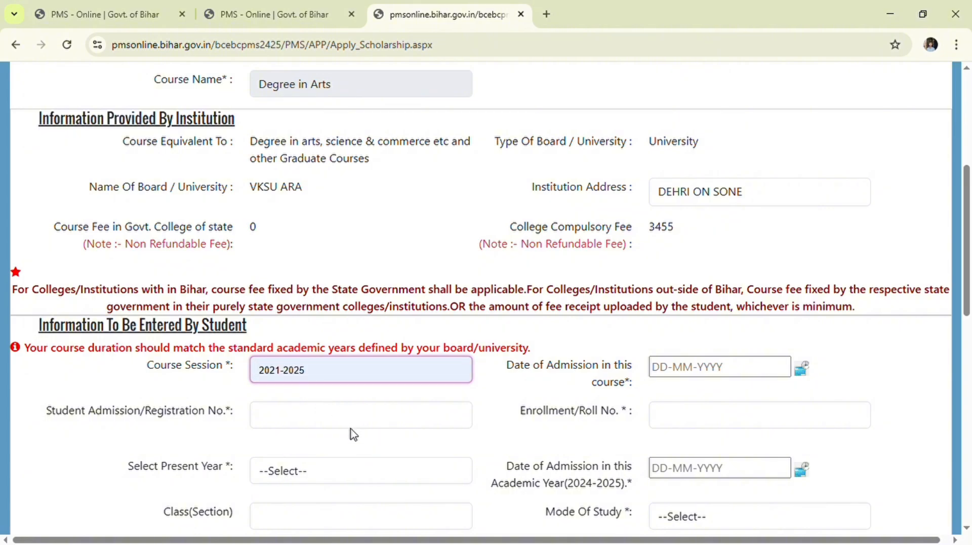
pyautogui.click(334, 407)
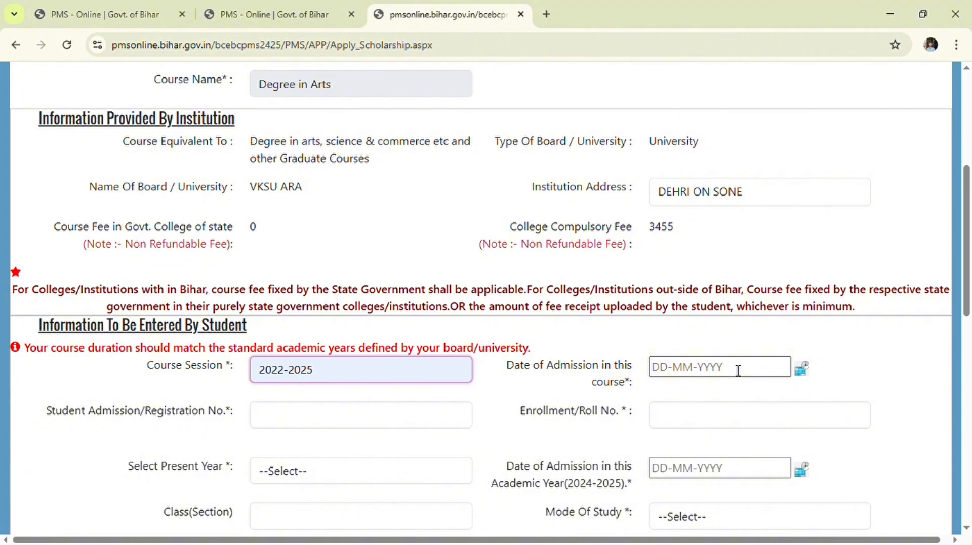
pyautogui.scroll(-1, 738, 371)
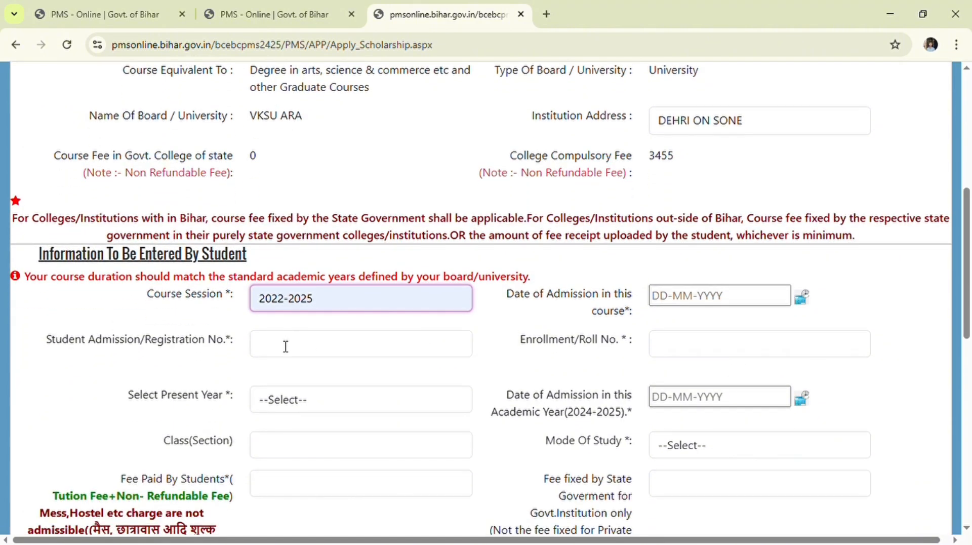
pyautogui.click(285, 346)
pyautogui.hotkey('ctrl', 'v')
pyautogui.click(337, 381)
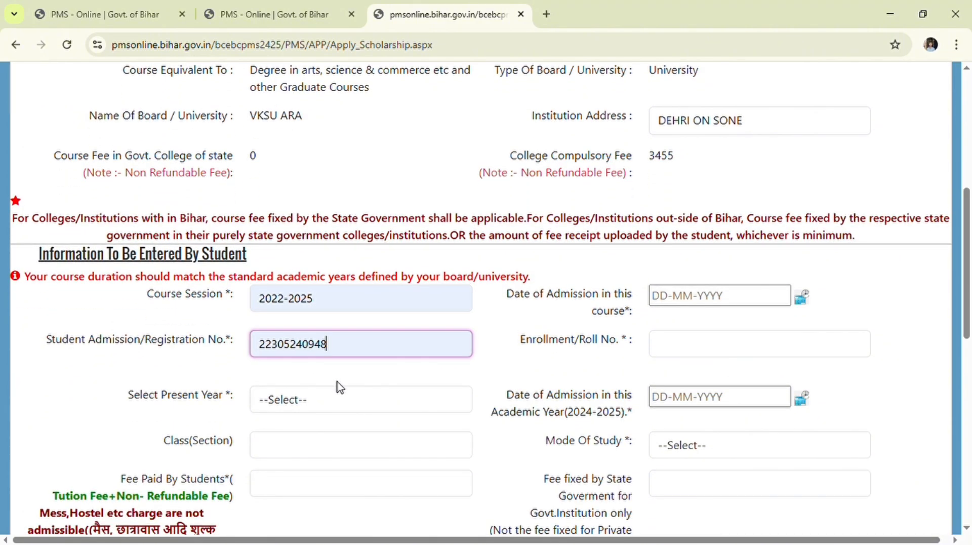
# - Enter the enrollment roll number and set the present year to 3
pyautogui.click(665, 355)
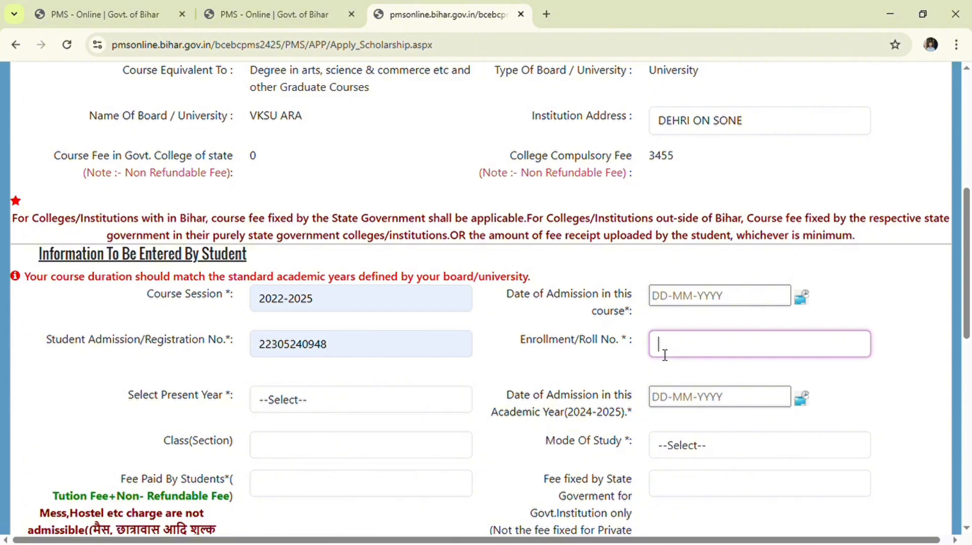
pyautogui.click(724, 389)
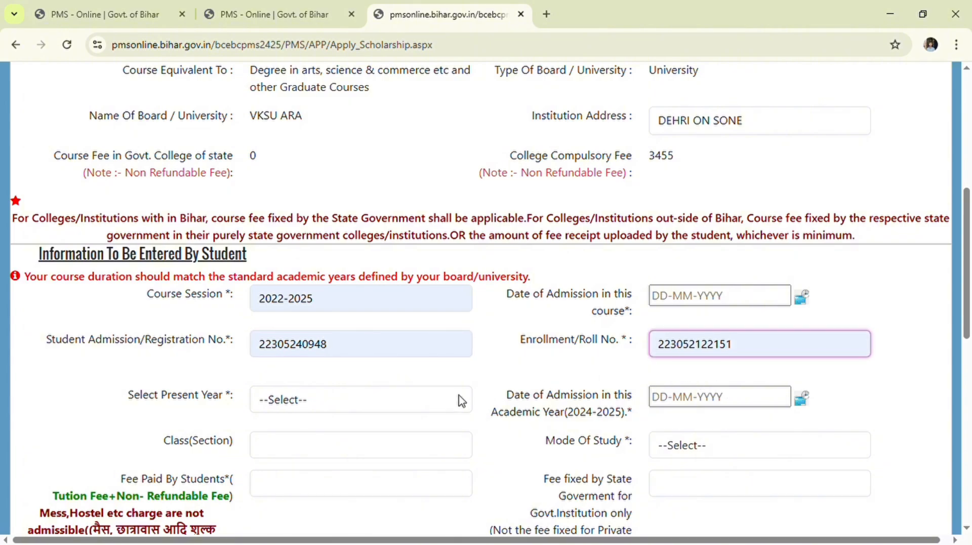
pyautogui.click(276, 402)
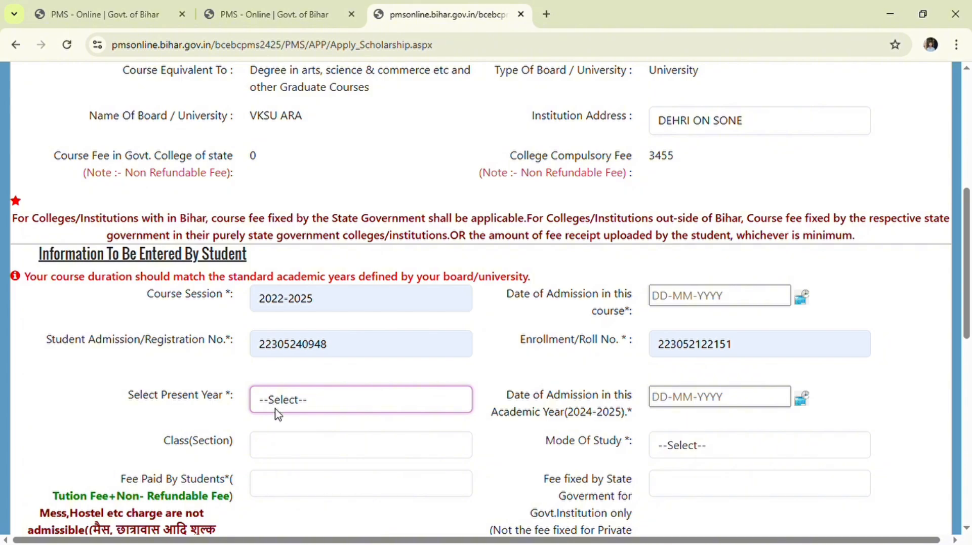
pyautogui.press('3')
pyautogui.click(680, 399)
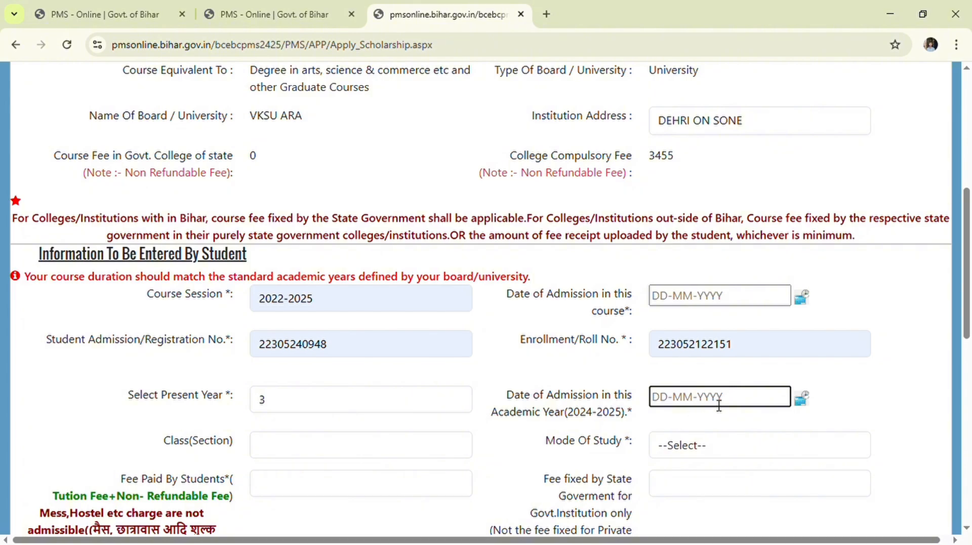
pyautogui.click(807, 403)
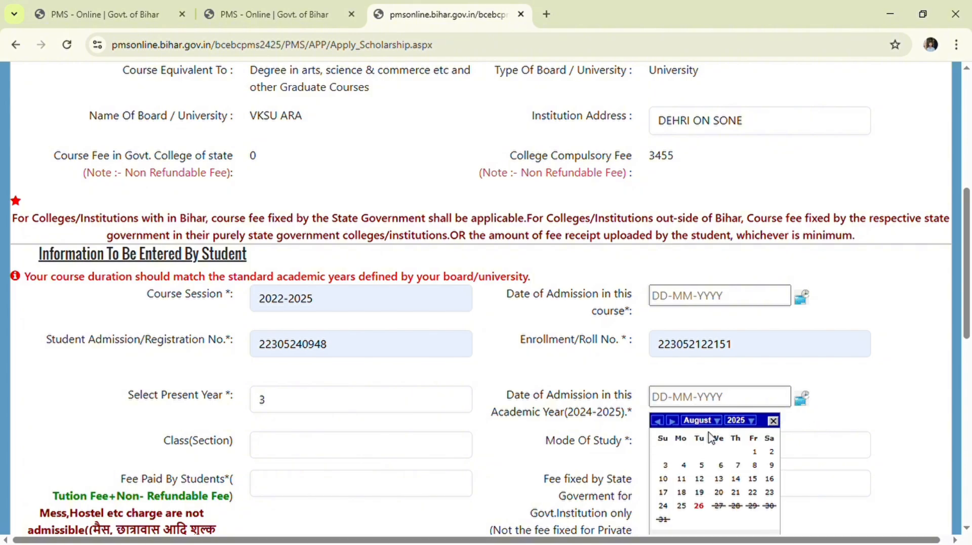
pyautogui.click(717, 406)
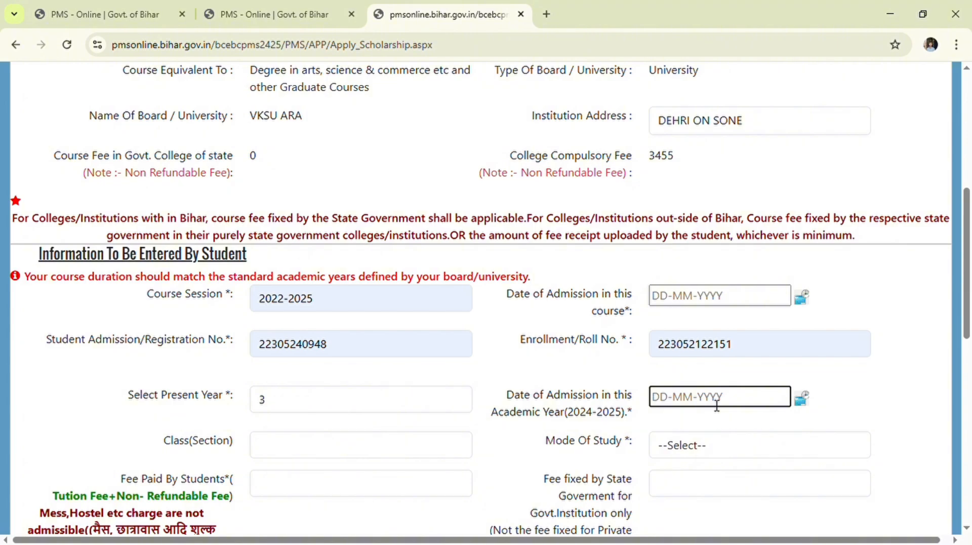
# - Enter class section A and set the mode of study to Regular
pyautogui.scroll(-2, 718, 403)
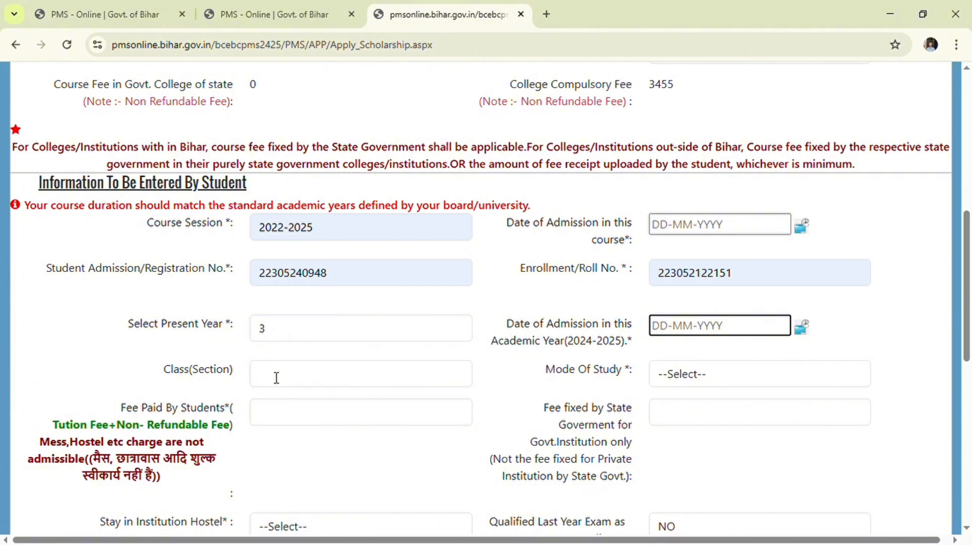
pyautogui.click(277, 377)
pyautogui.write('a')
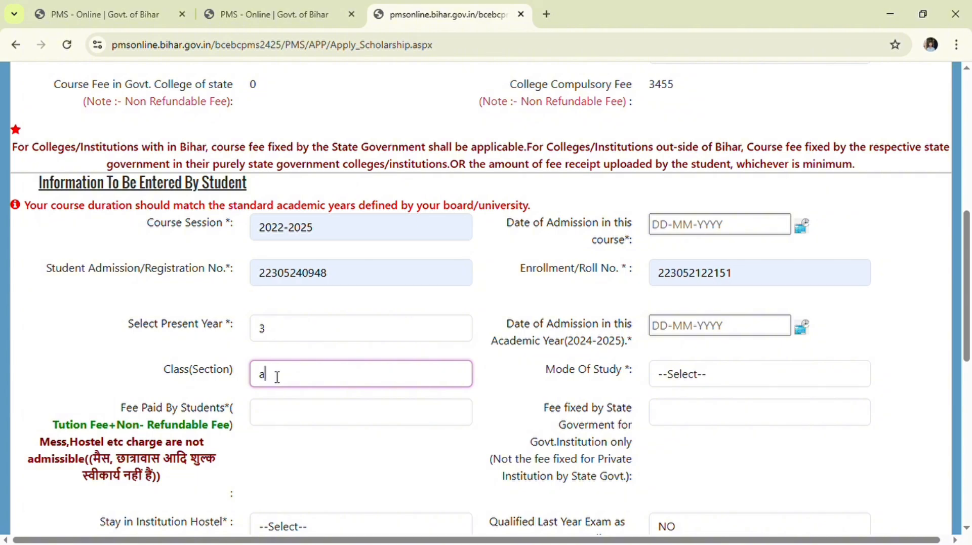
pyautogui.write('A')
pyautogui.click(706, 383)
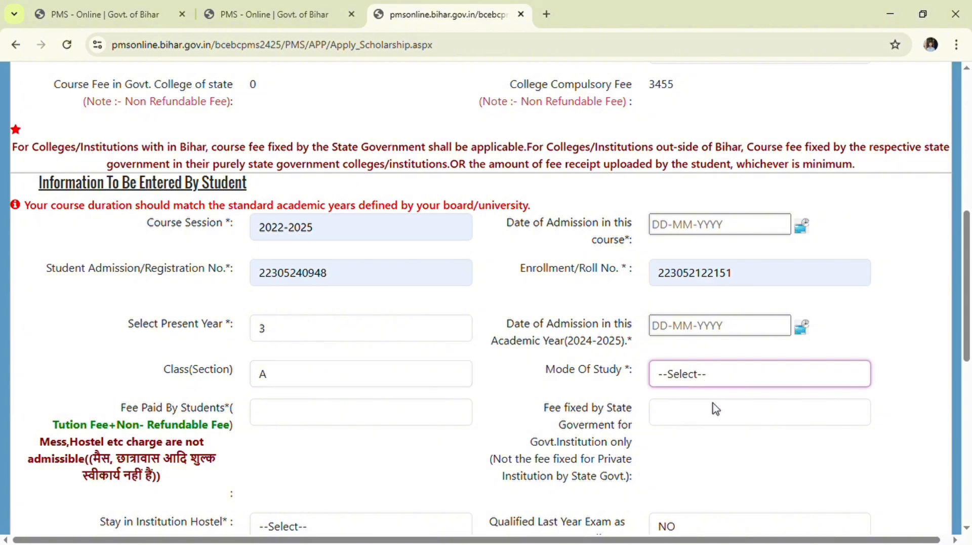
pyautogui.click(717, 417)
pyautogui.click(266, 410)
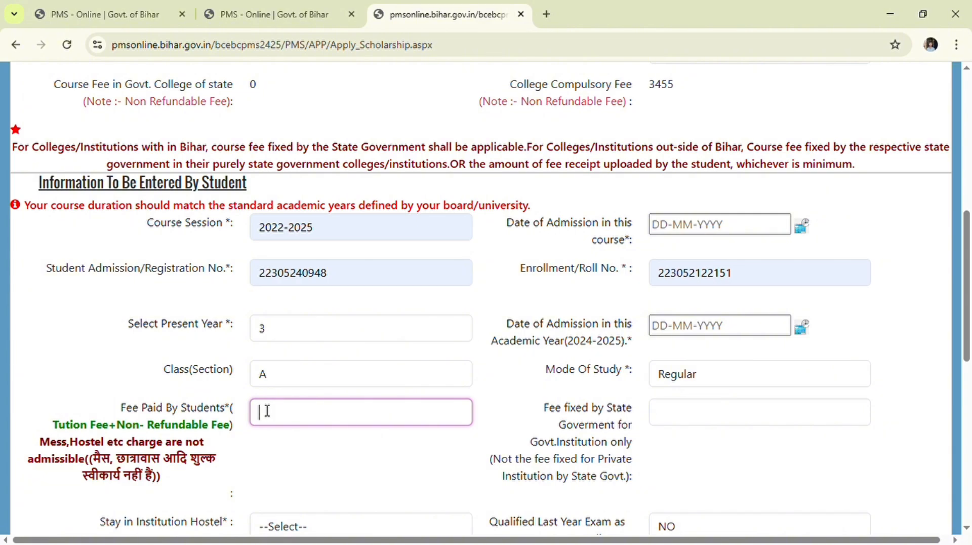
pyautogui.scroll(8, 267, 410)
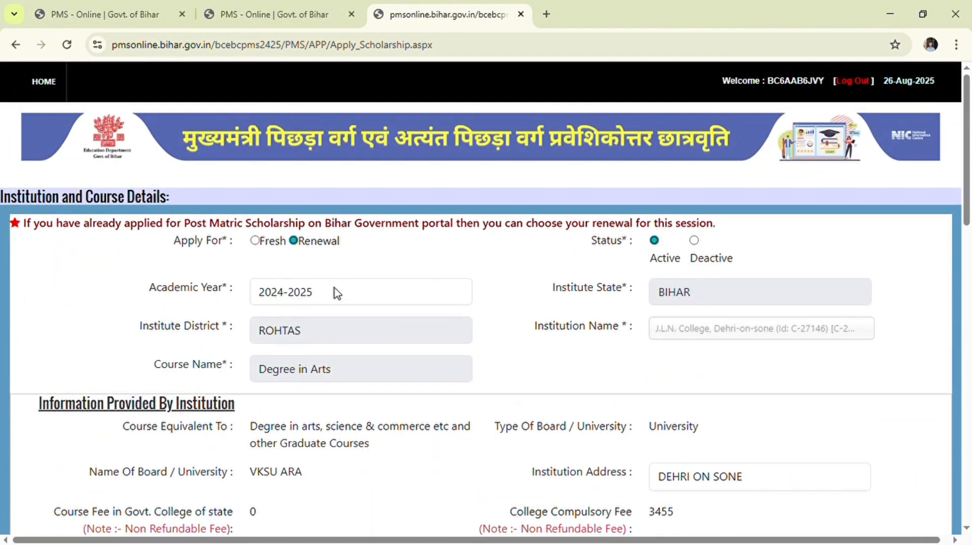
# - Fill the Fee Paid By Students field, settling on 2000 after corrections
pyautogui.scroll(-8, 336, 292)
pyautogui.scroll(-5, 340, 298)
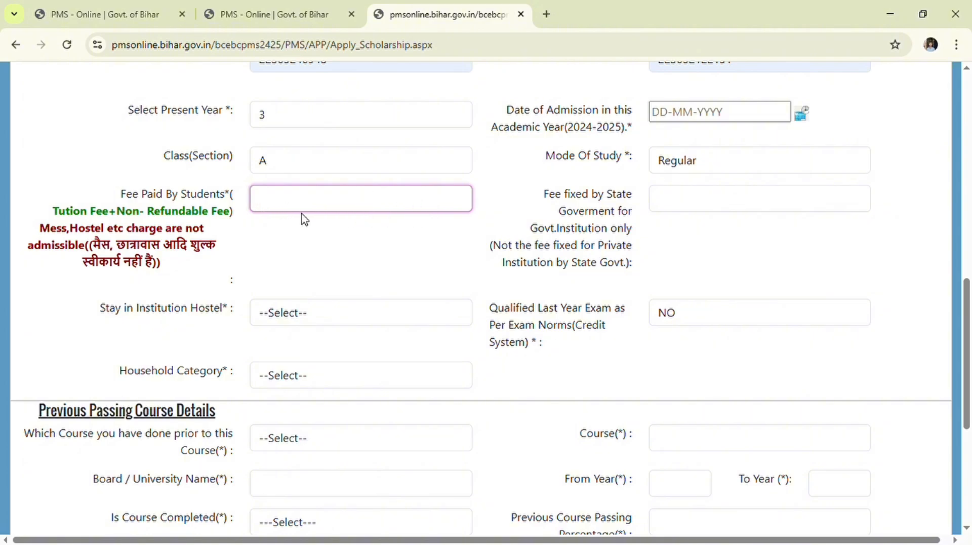
pyautogui.write('3455')
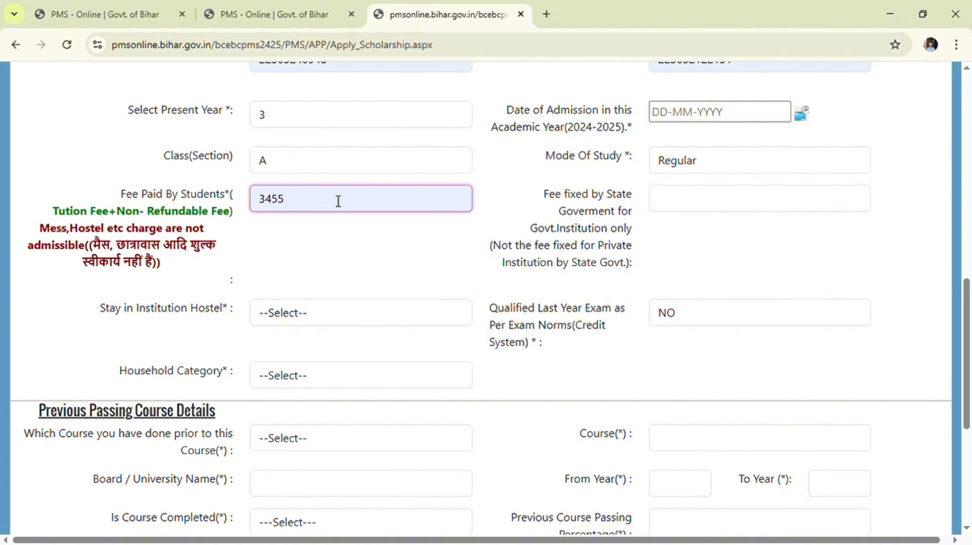
pyautogui.press('BackSpace')
pyautogui.press('BackSpace')
pyautogui.press('BackSpace')
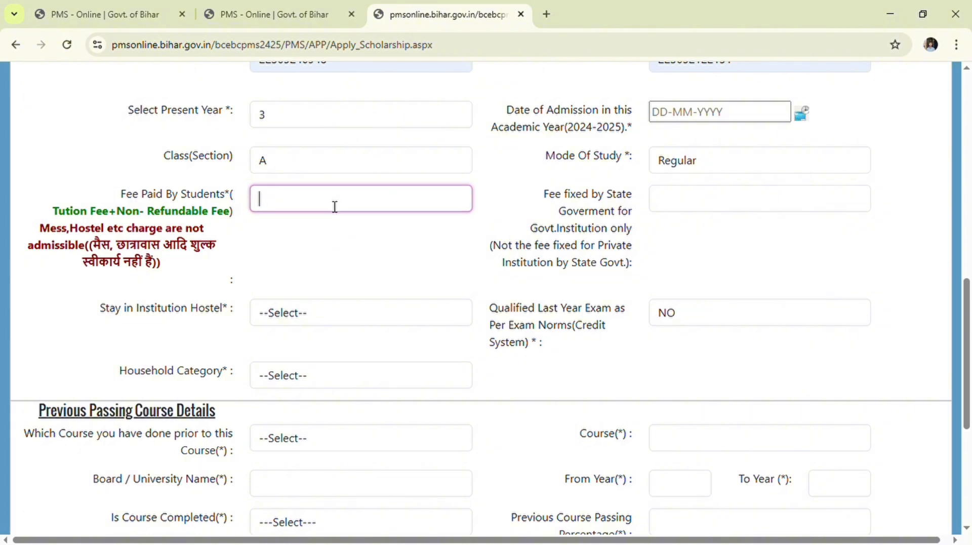
pyautogui.write('5000')
pyautogui.press('BackSpace')
pyautogui.press('BackSpace')
pyautogui.write('2000')
# - Copy the college compulsory fee 3455 into the state-fixed fee field
pyautogui.click(680, 205)
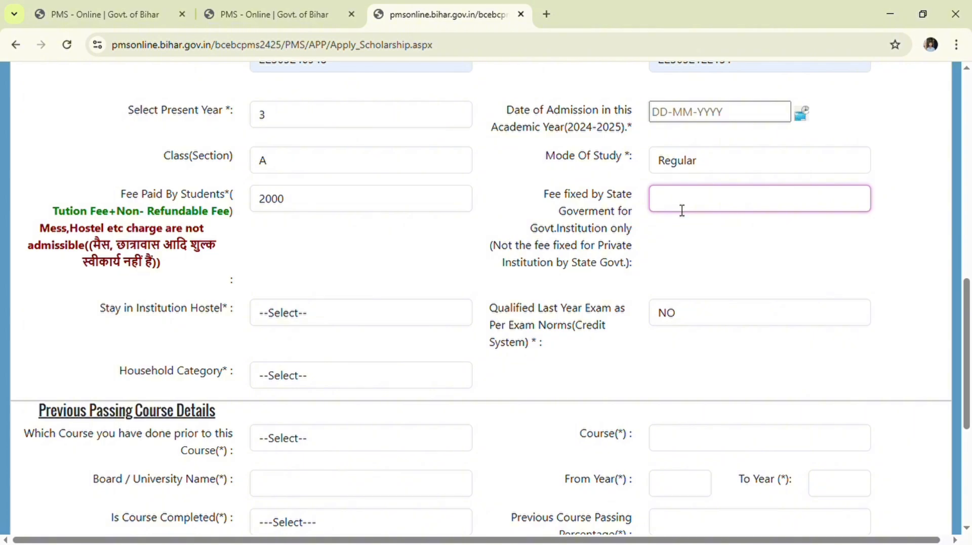
pyautogui.scroll(7, 680, 215)
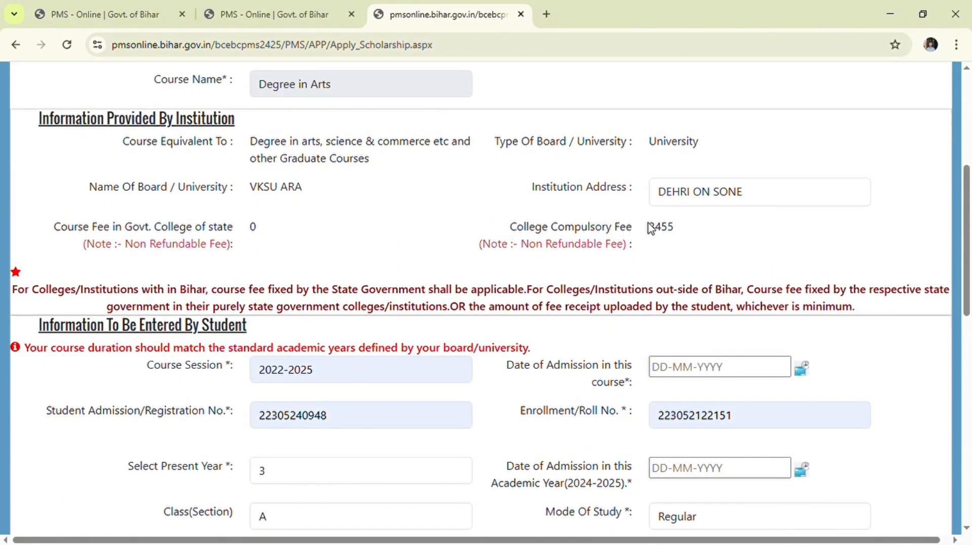
pyautogui.moveTo(649, 228); pyautogui.dragTo(677, 233)
pyautogui.click(684, 239)
pyautogui.scroll(-1, 685, 240)
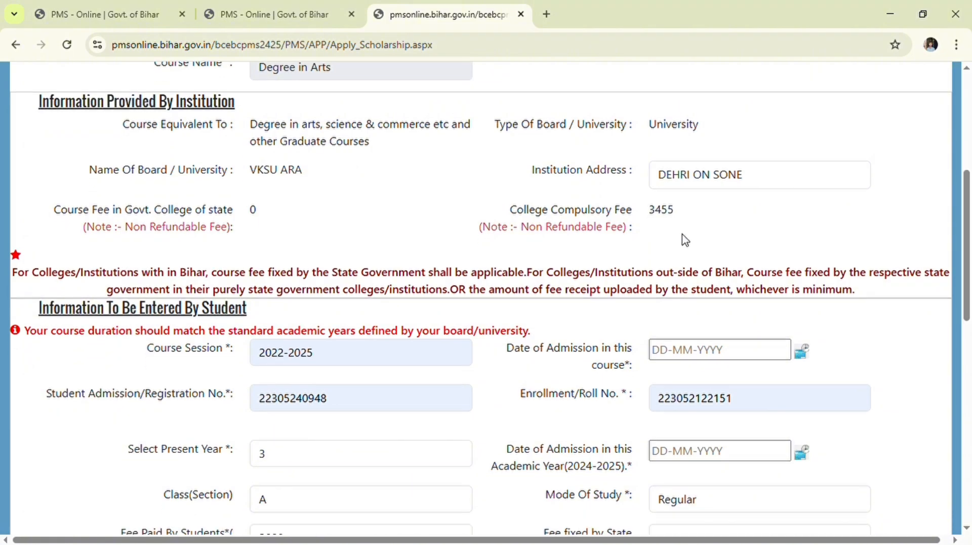
pyautogui.scroll(-5, 685, 240)
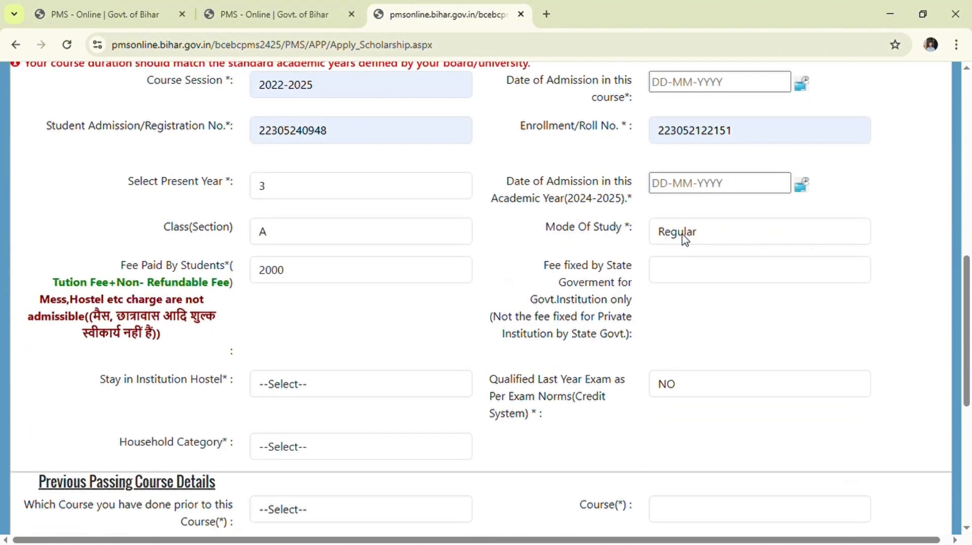
pyautogui.click(663, 278)
pyautogui.write('3455')
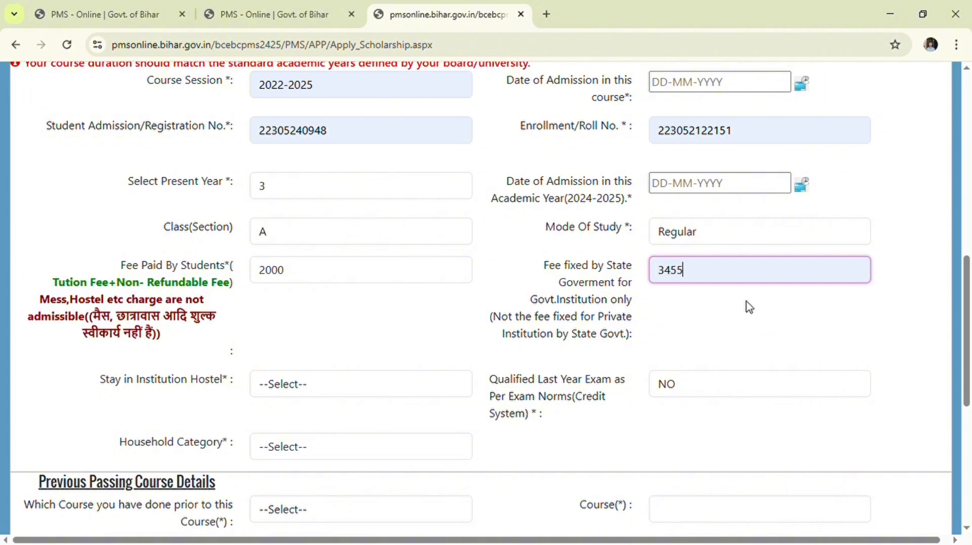
# - Correct the fee paid by student to 2613 and answer NO for hostel stay
pyautogui.click(299, 270)
pyautogui.press('BackSpace')
pyautogui.press('BackSpace')
pyautogui.press('BackSpace')
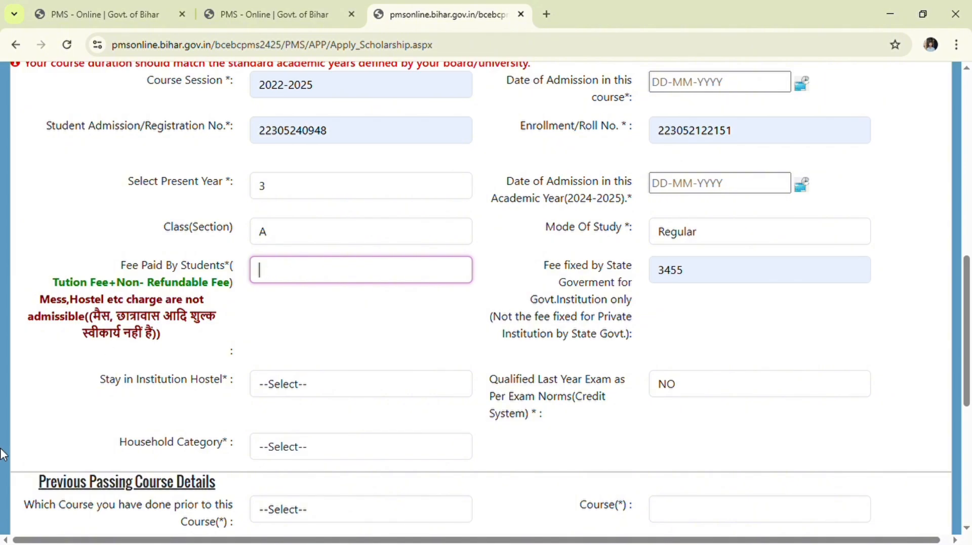
pyautogui.write('2613')
pyautogui.press('Tab')
pyautogui.scroll(-3, 328, 286)
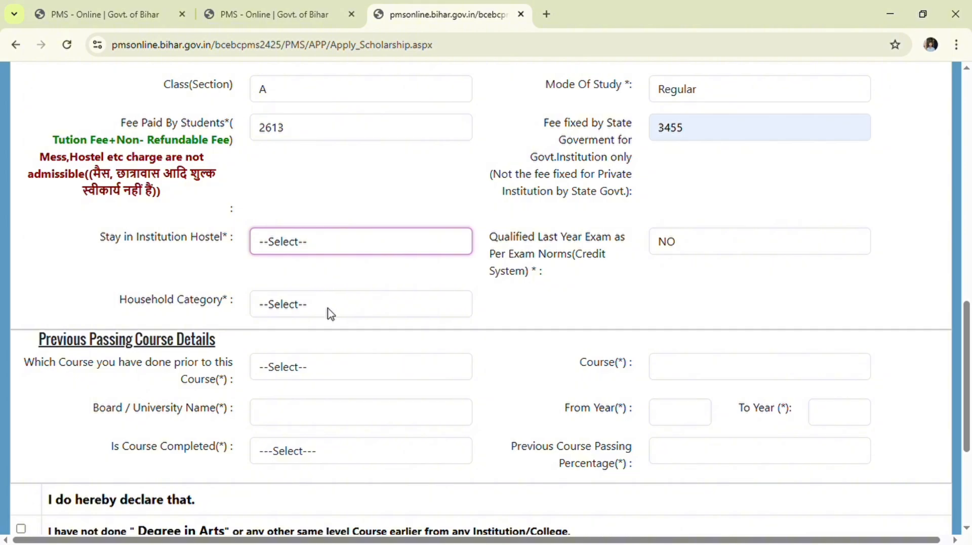
pyautogui.press('n')
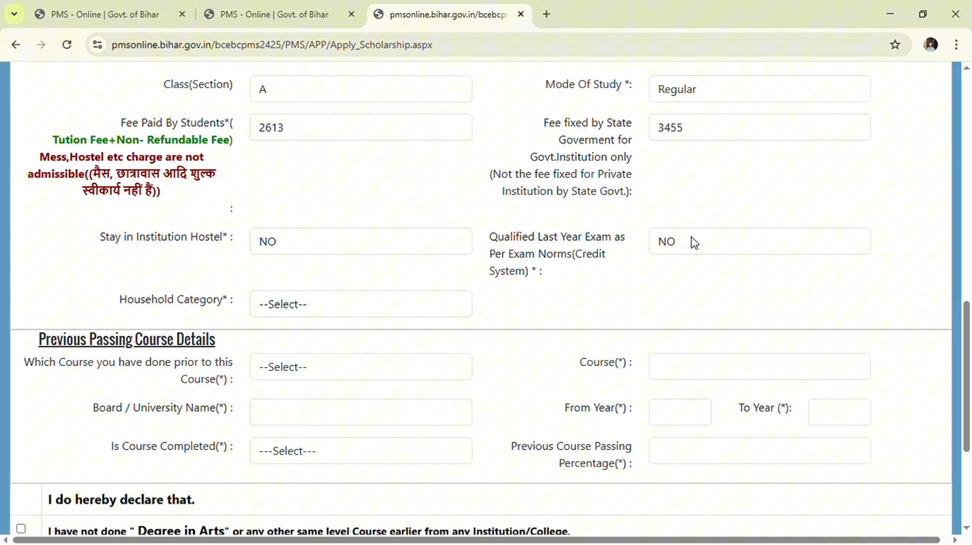
# - Answer YES for qualified last year exam and set household category to Poorest
pyautogui.click(694, 243)
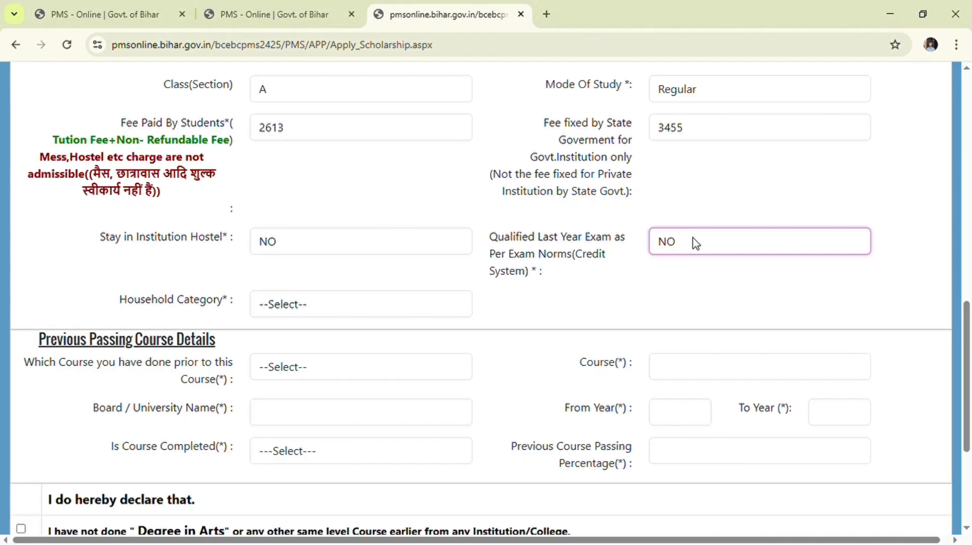
pyautogui.click(692, 269)
pyautogui.click(324, 299)
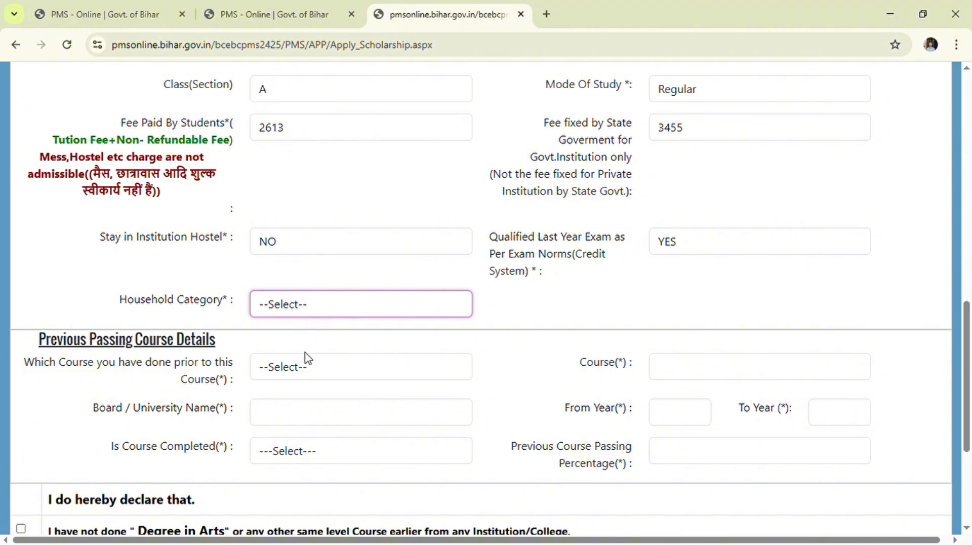
pyautogui.press('Down')
pyautogui.scroll(-4, 311, 326)
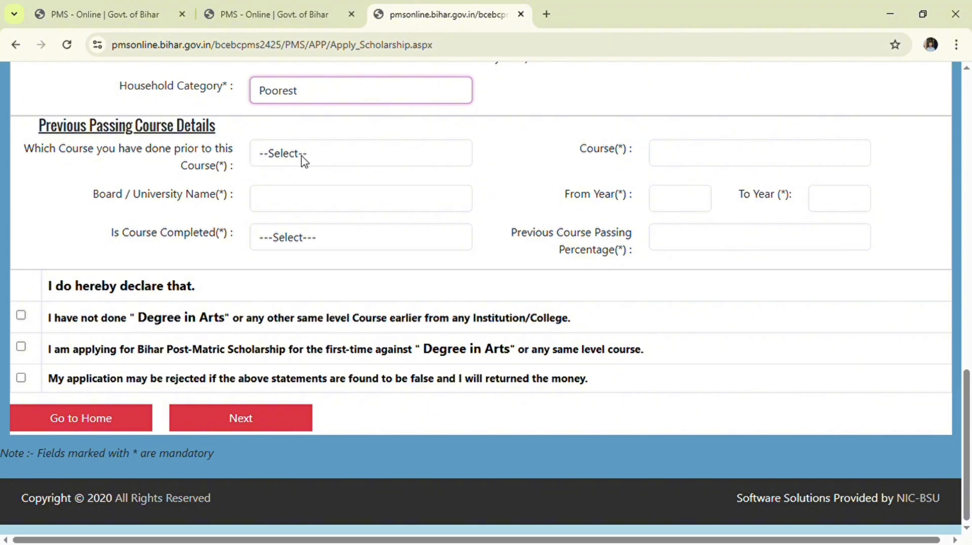
# - Choose the Group-D (XI, XII, Polytechnic, ITI) group and Senior Secondary(10+2) Others as previous course
pyautogui.click(304, 160)
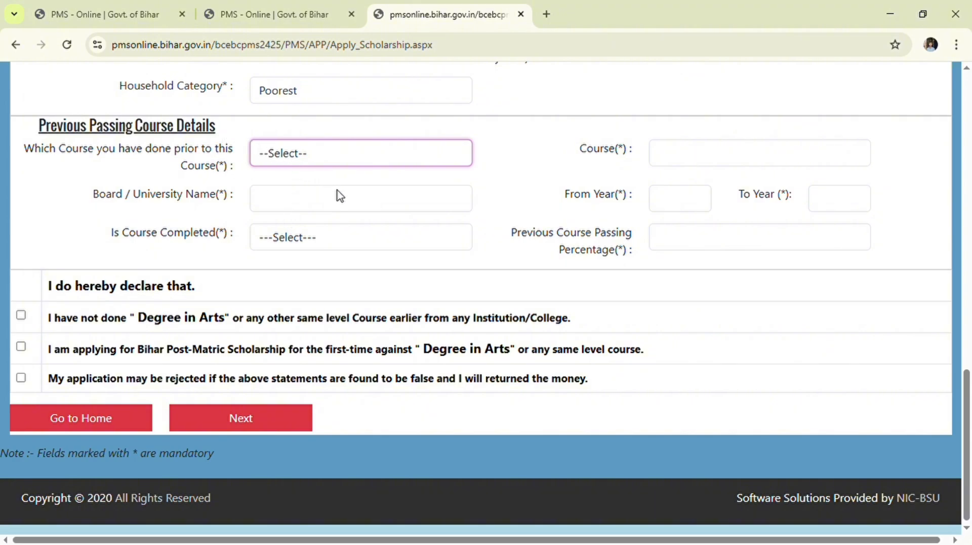
pyautogui.press('Down')
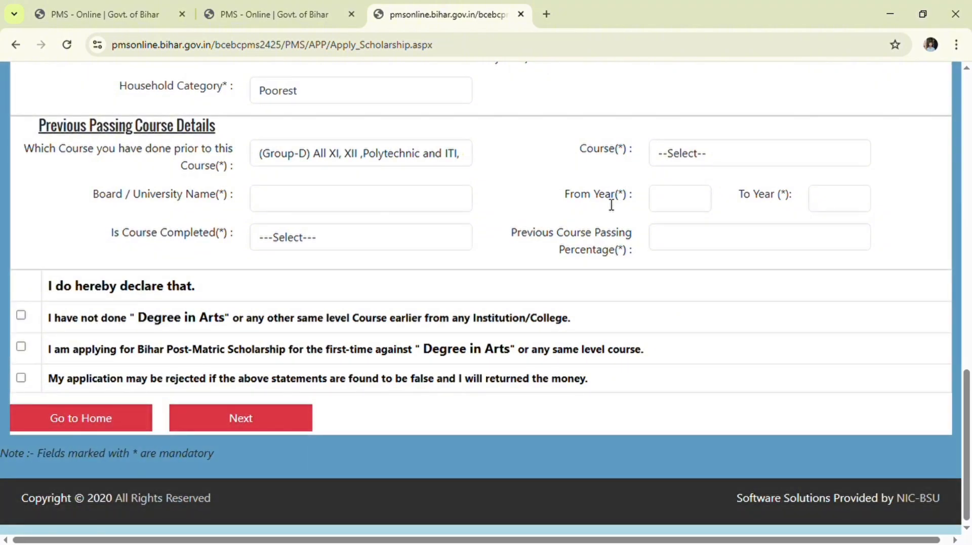
pyautogui.click(691, 157)
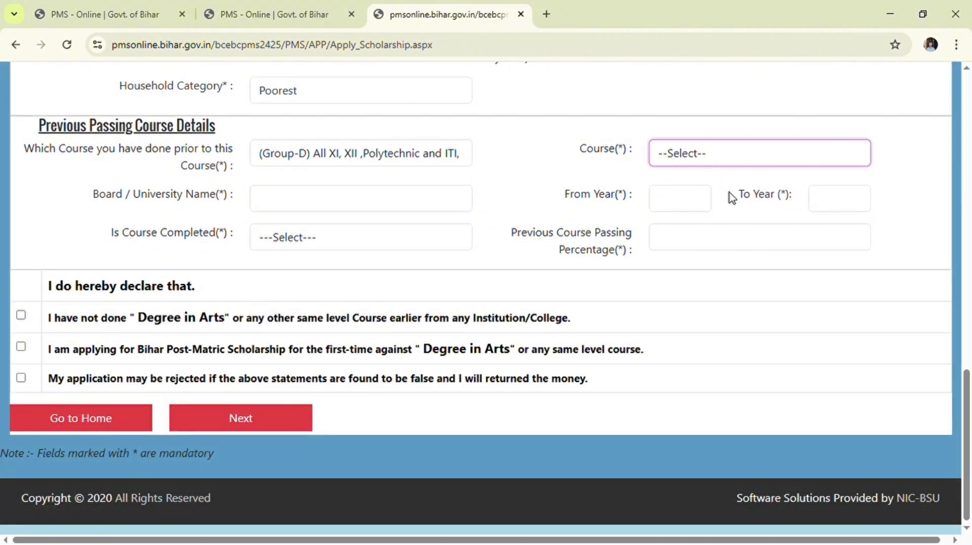
pyautogui.click(732, 200)
# - Enter board BSEB PATNA, years 2018–2020, completed Yes and 71% for the previous course
pyautogui.click(252, 197)
pyautogui.write('BSEB PATNA')
pyautogui.press('Tab')
pyautogui.write('2018')
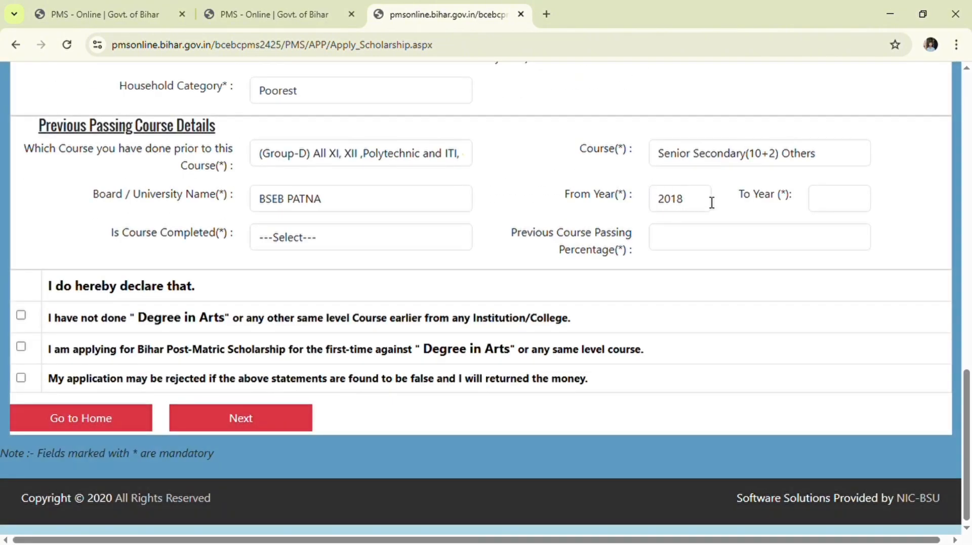
pyautogui.click(839, 198)
pyautogui.write('2020')
pyautogui.click(312, 241)
pyautogui.click(719, 237)
pyautogui.write('71')
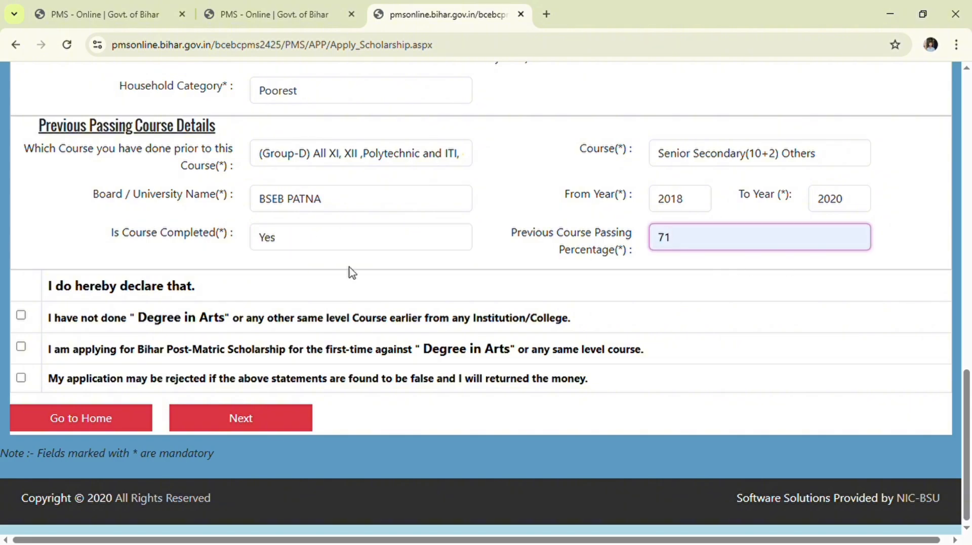
# - Accept the three declarations and submit the course details, dismissing the confirmation alert
pyautogui.click(21, 315)
pyautogui.click(20, 346)
pyautogui.click(21, 378)
pyautogui.click(262, 411)
pyautogui.click(619, 140)
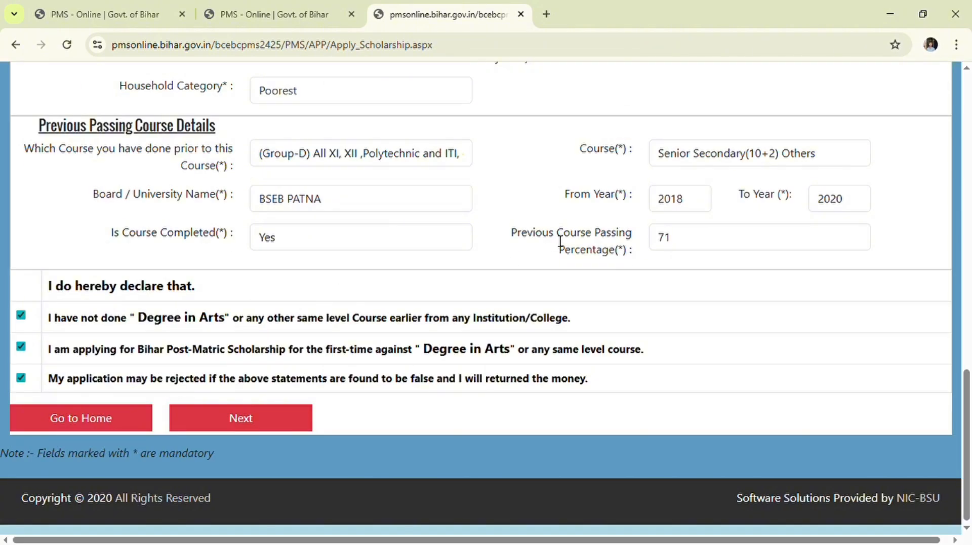
# - Tick eligibility declarations 1–12 in the final declaration list
pyautogui.scroll(1, 555, 236)
pyautogui.scroll(2, 557, 240)
pyautogui.scroll(4, 557, 240)
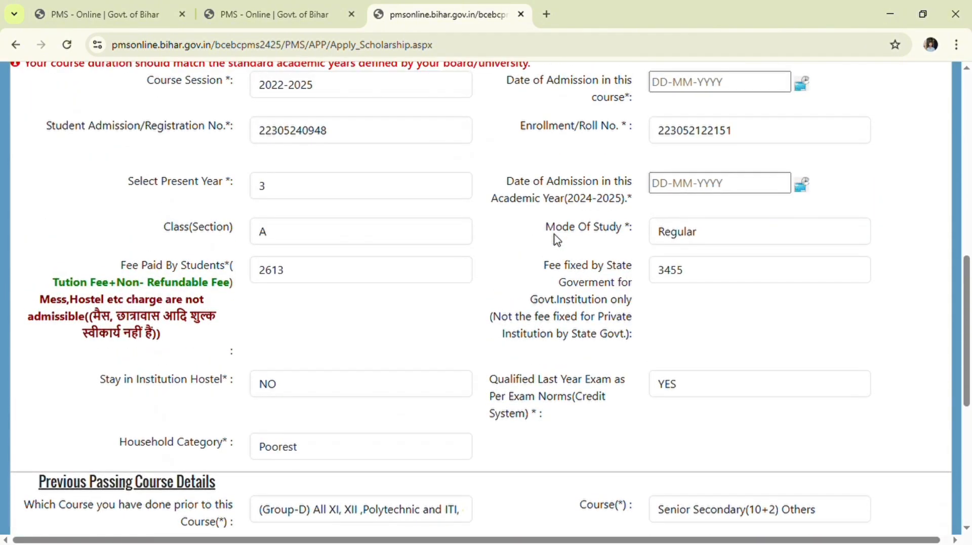
pyautogui.scroll(-4, 562, 244)
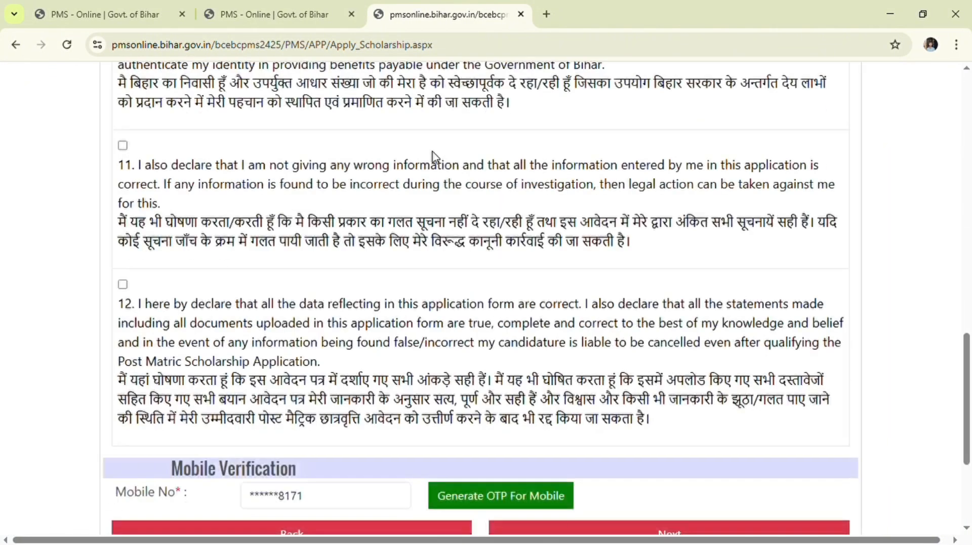
pyautogui.scroll(15, 135, 301)
pyautogui.click(122, 292)
pyautogui.click(123, 354)
pyautogui.scroll(-2, 126, 344)
pyautogui.click(123, 284)
pyautogui.scroll(-2, 125, 289)
pyautogui.click(123, 243)
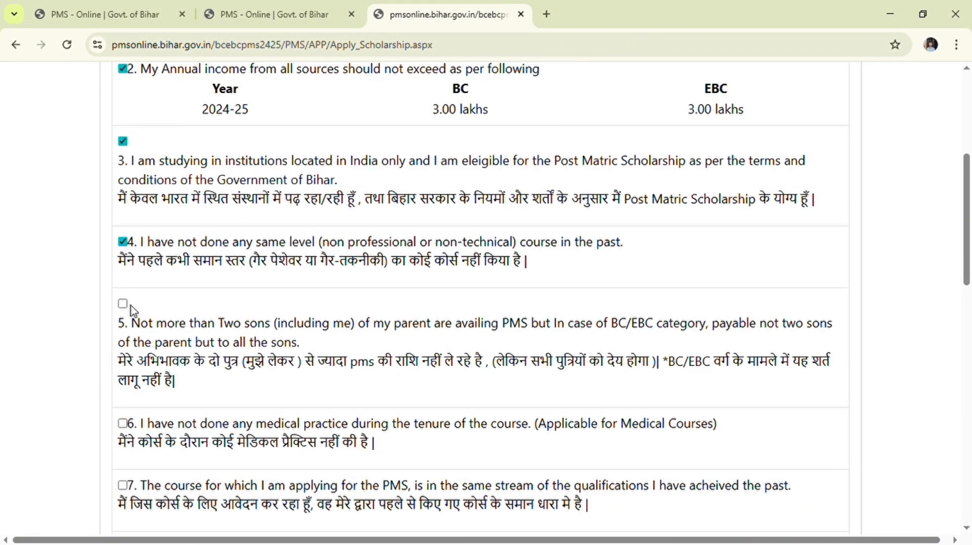
pyautogui.click(122, 305)
pyautogui.scroll(-5, 127, 307)
pyautogui.click(122, 434)
pyautogui.scroll(-5, 126, 405)
pyautogui.click(123, 270)
pyautogui.scroll(-3, 144, 308)
# - Request the OTP, enter it, and verify the registered mobile number
pyautogui.click(494, 388)
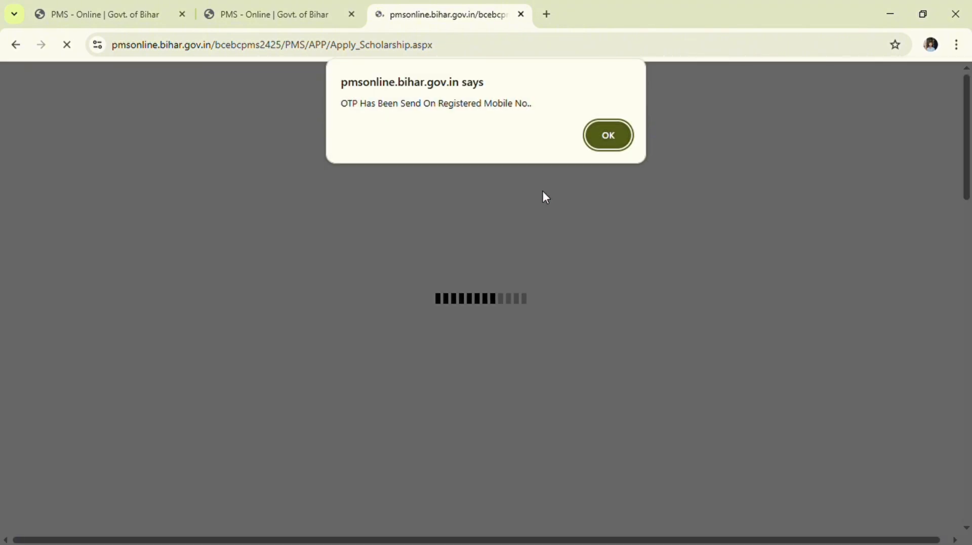
pyautogui.click(608, 135)
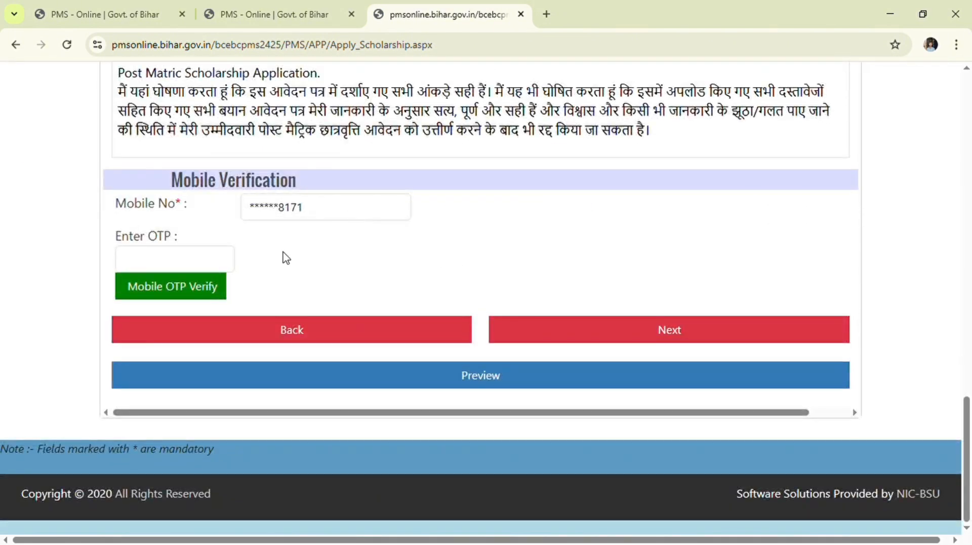
pyautogui.click(200, 256)
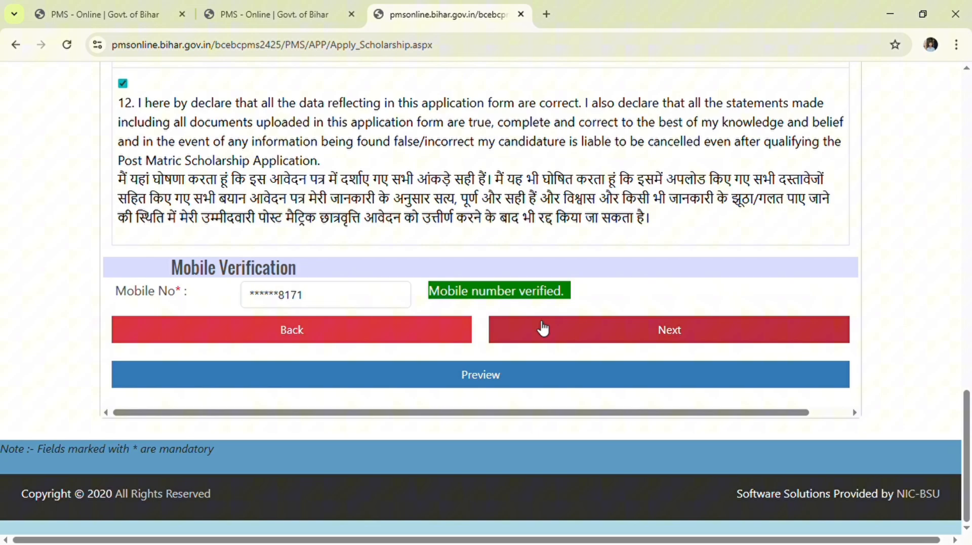
pyautogui.click(539, 328)
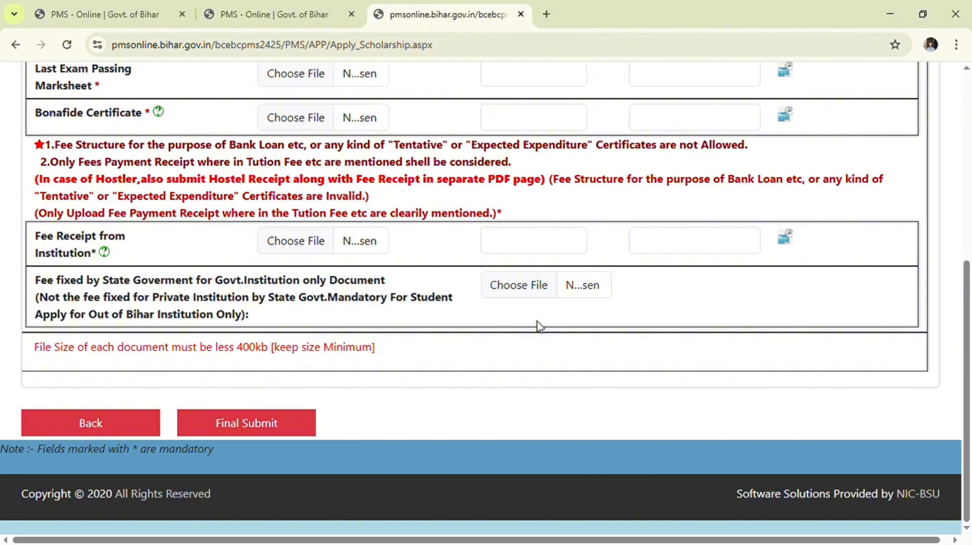
pyautogui.scroll(5, 540, 326)
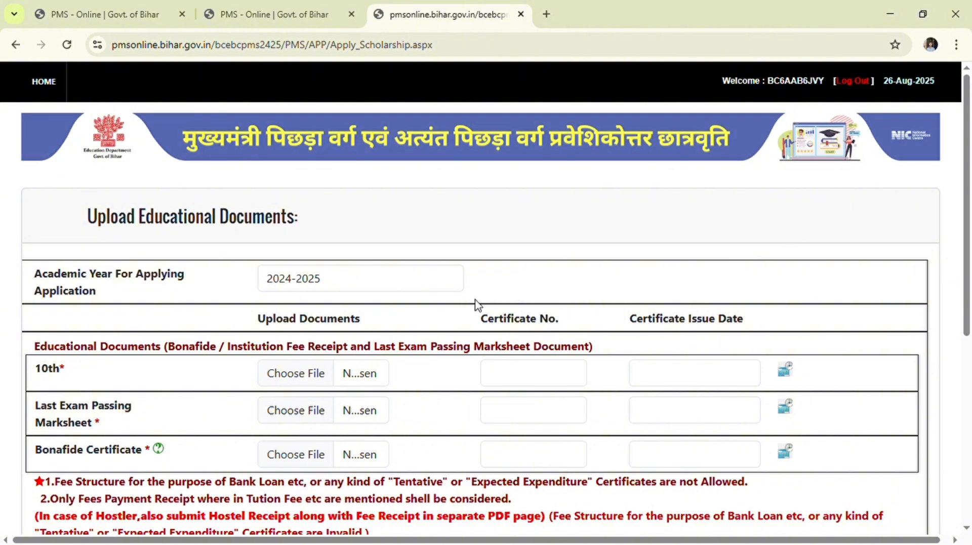
pyautogui.scroll(-1, 475, 304)
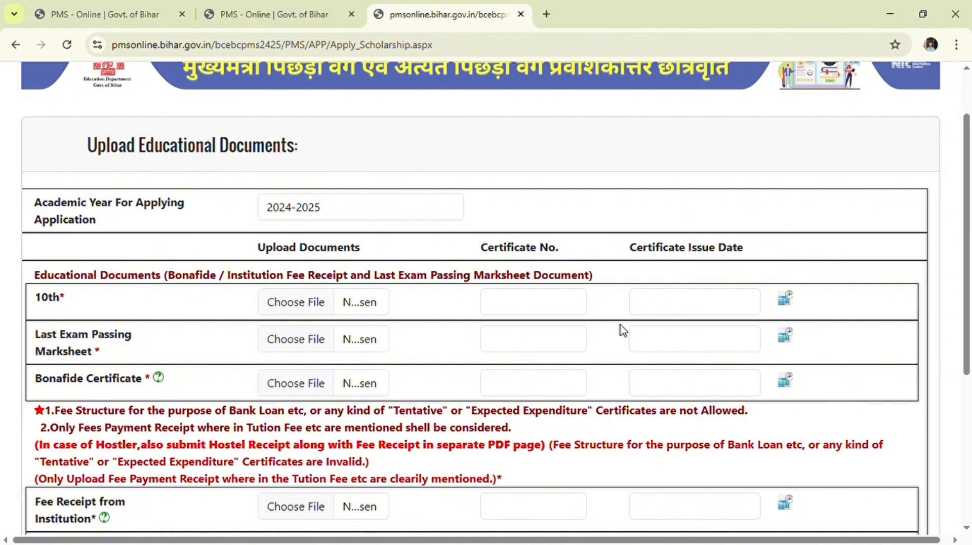
pyautogui.scroll(-2, 293, 390)
pyautogui.click(291, 372)
pyautogui.scroll(-1, 306, 372)
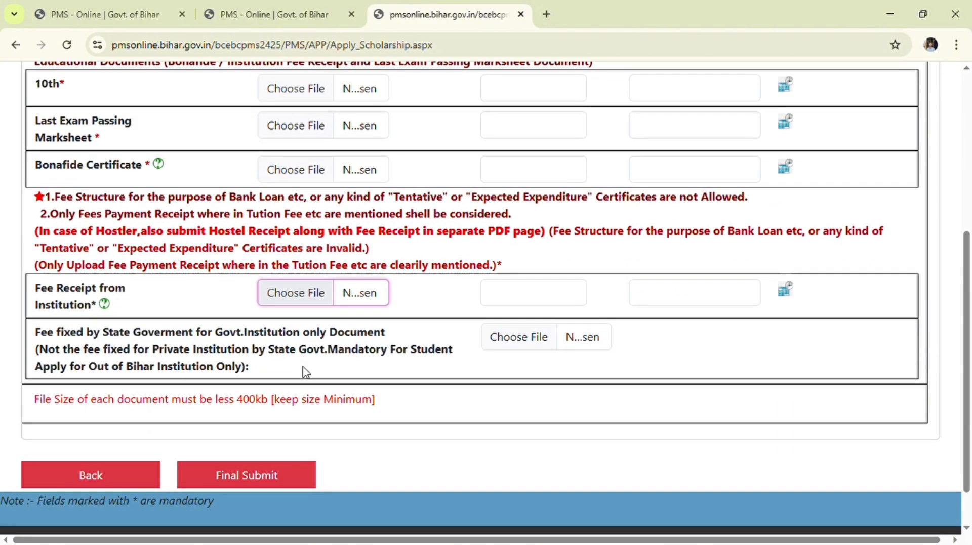
pyautogui.click(804, 363)
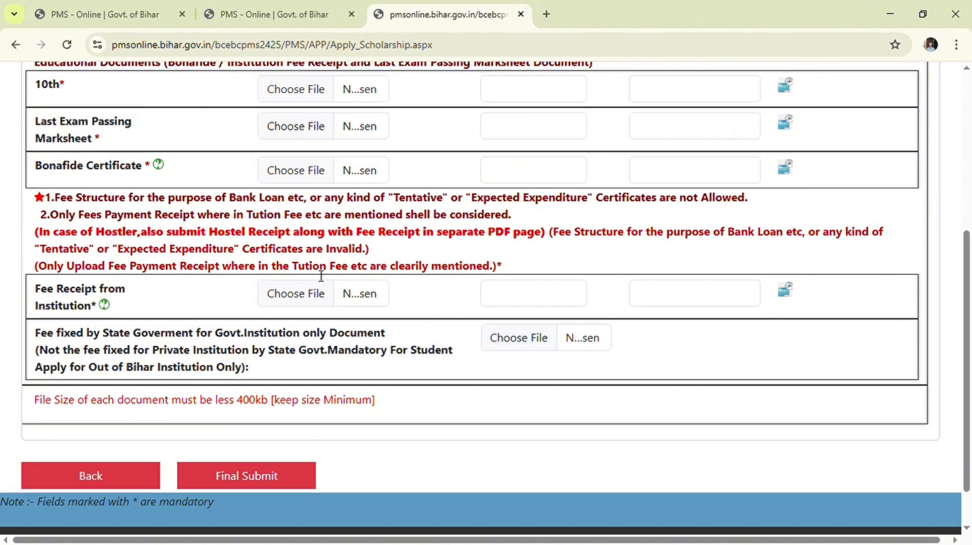
pyautogui.scroll(3, 321, 275)
pyautogui.scroll(-3, 434, 404)
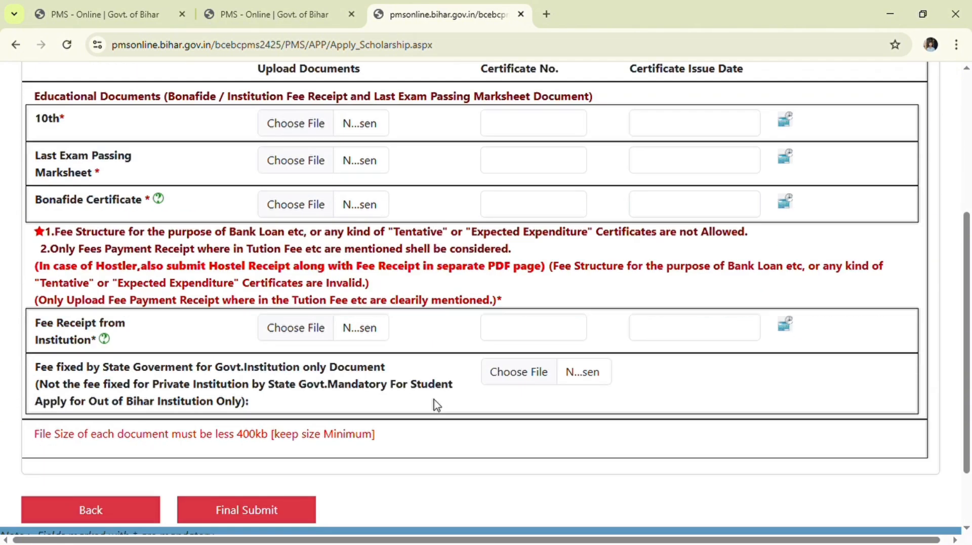